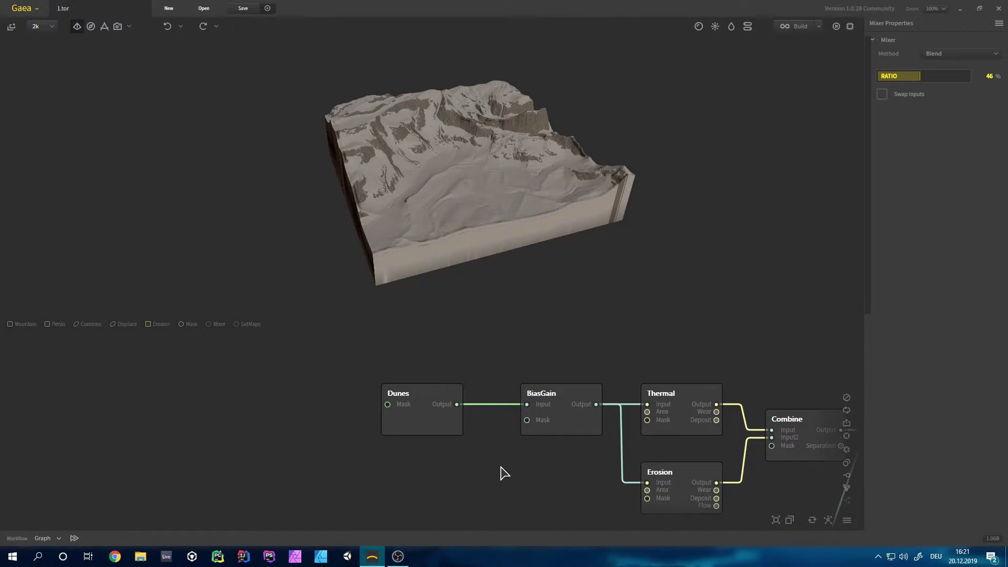
- Preview the Dunes node at the start of the graph and inspect its base terrain from a higher angle
scroll(511, 448, down, 2)
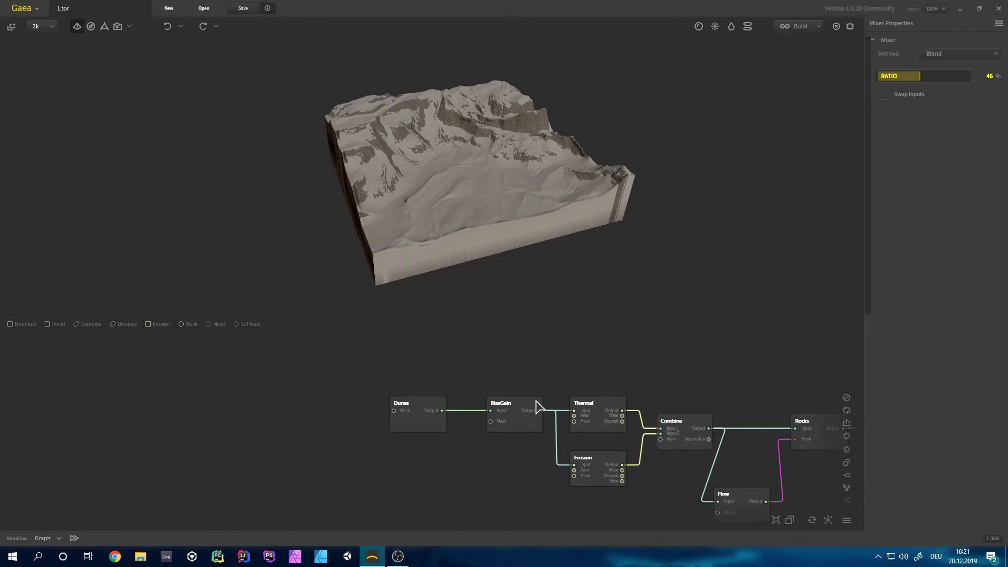
middle_drag(434, 446, 482, 448)
scroll(469, 431, up, 2)
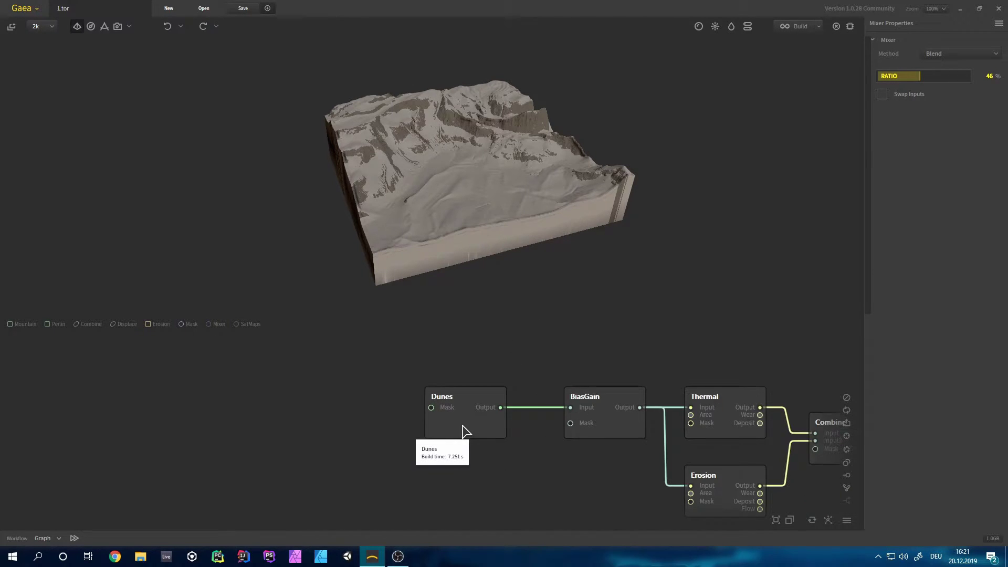
click(464, 431)
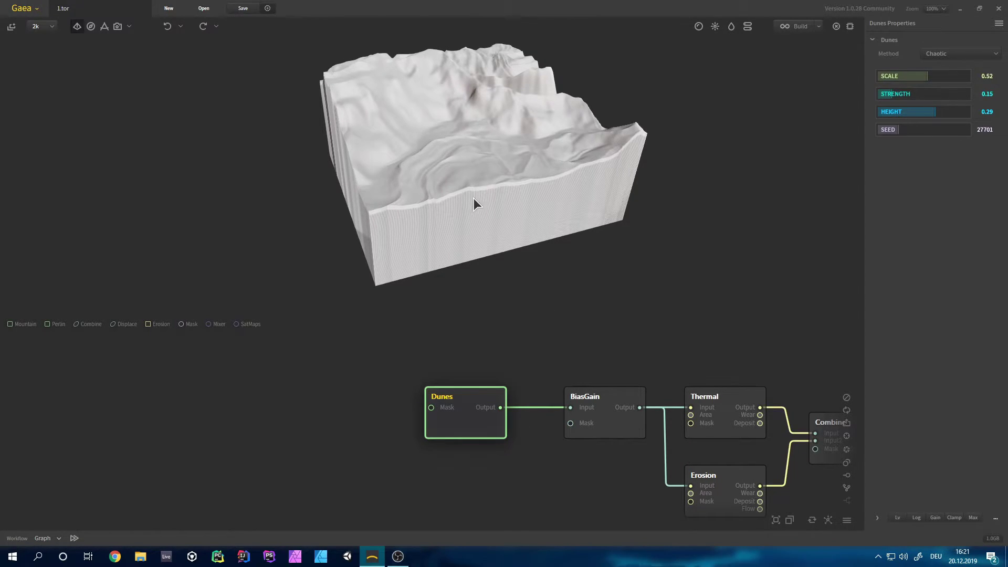
drag(453, 151, 560, 92)
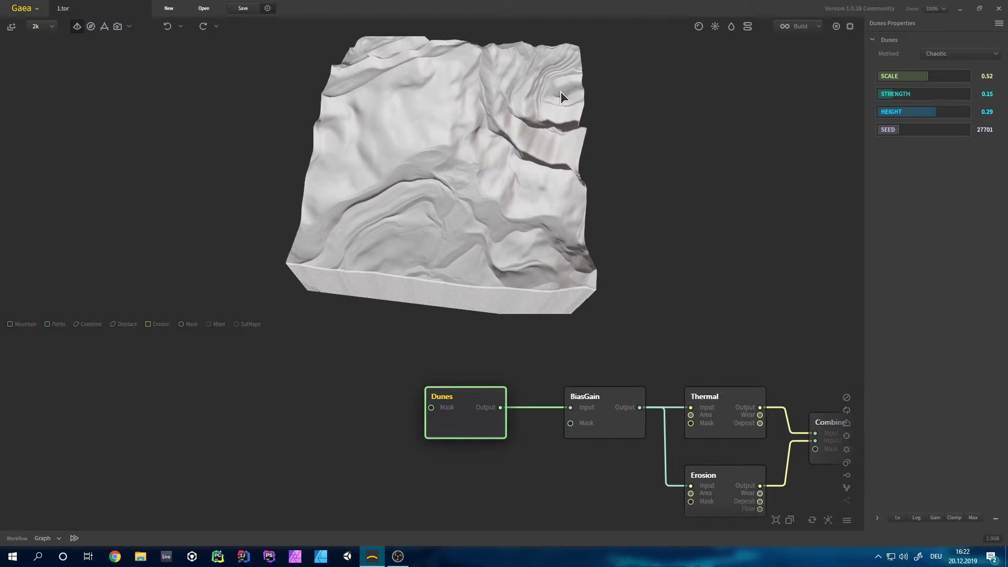
- Preview the BiasGain node and examine how it reshapes the dunes terrain from several angles
click(592, 420)
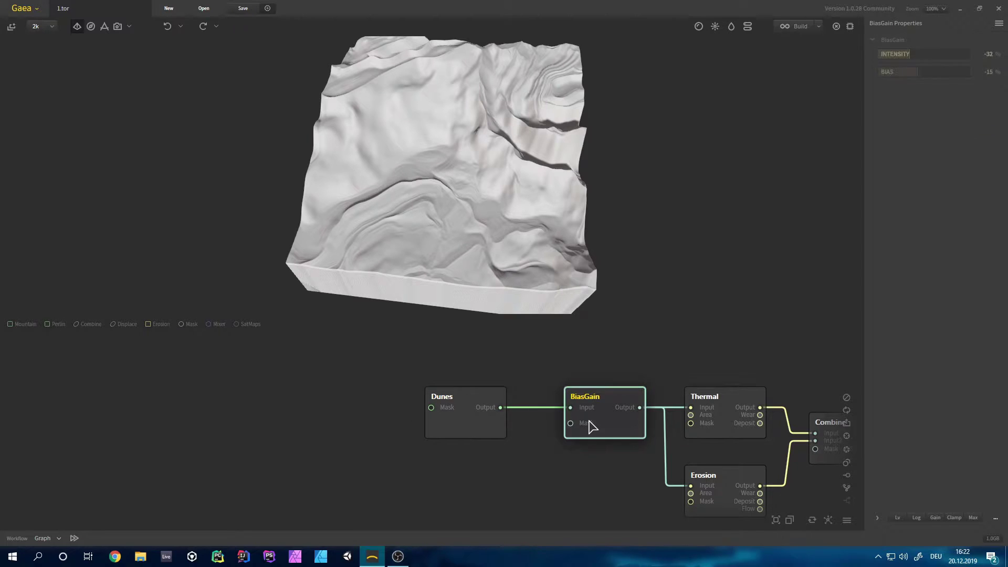
drag(445, 251, 464, 206)
middle_drag(570, 435, 417, 420)
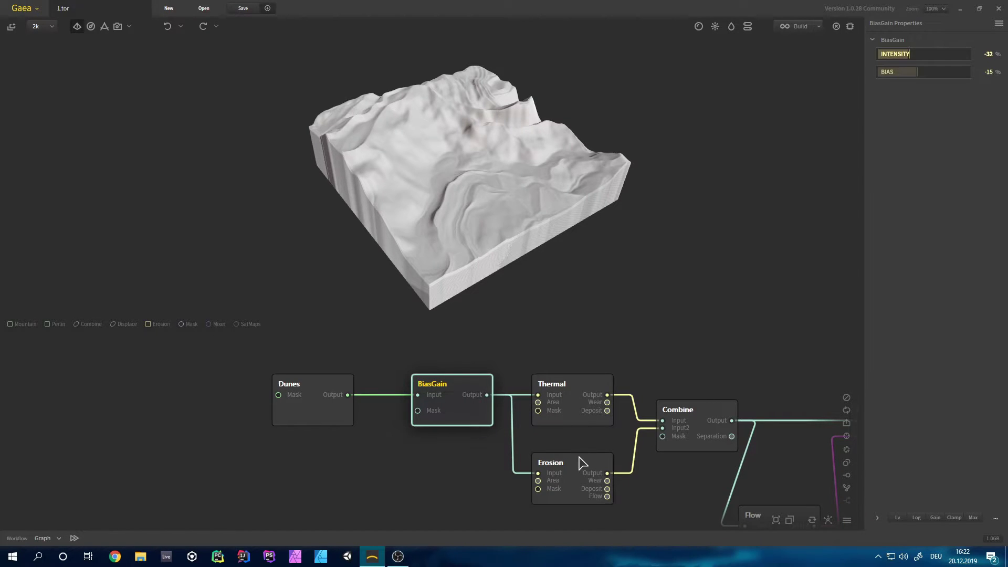
drag(510, 206, 485, 269)
- Preview the Thermal and Erosion nodes in turn and compare their surface detail up close
click(570, 403)
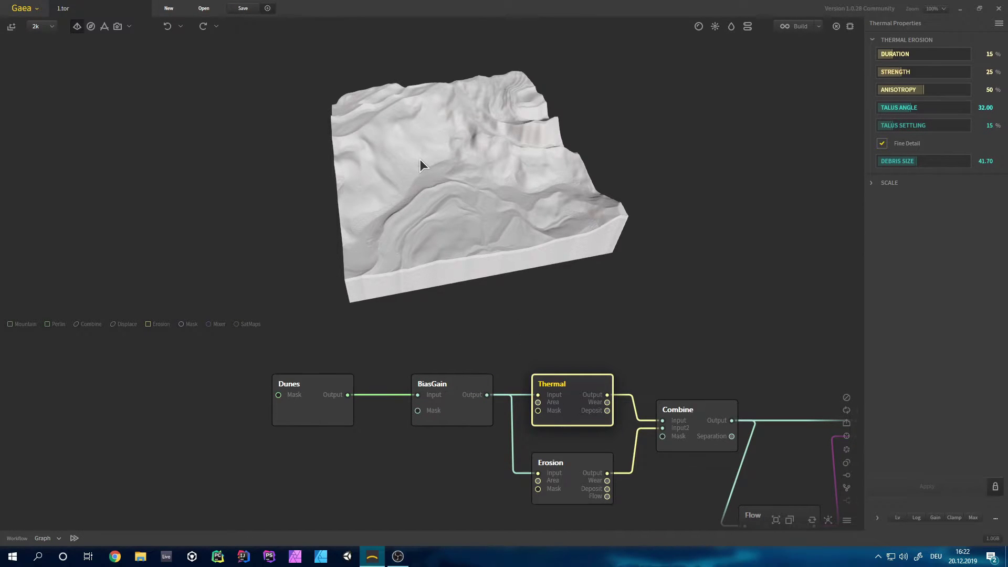
scroll(425, 160, up, 6)
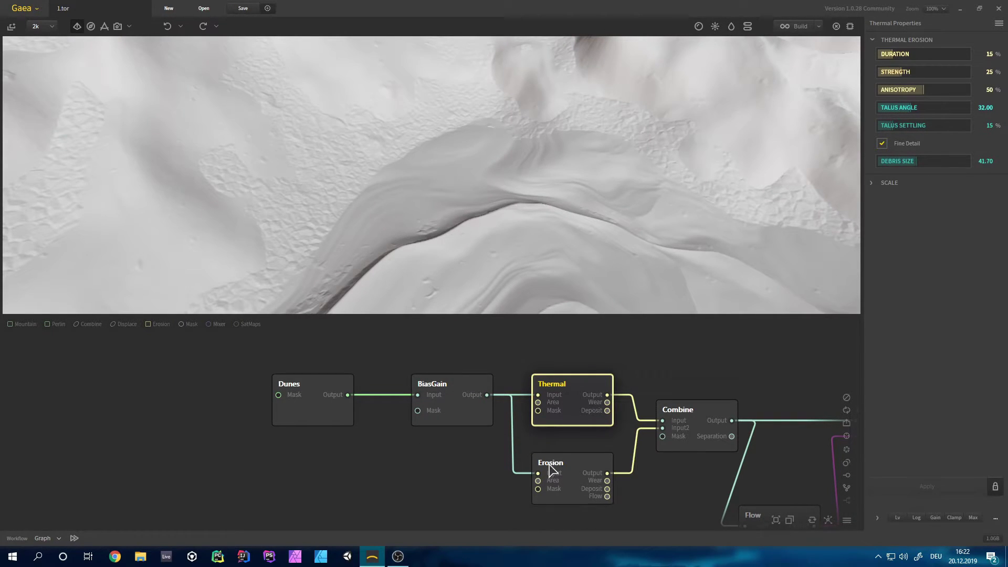
click(551, 456)
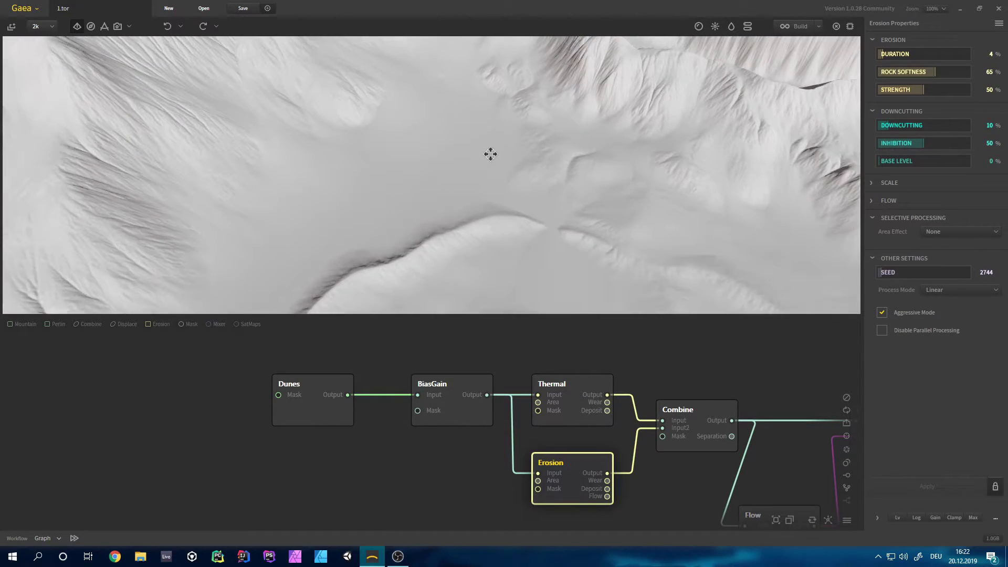
scroll(494, 129, down, 3)
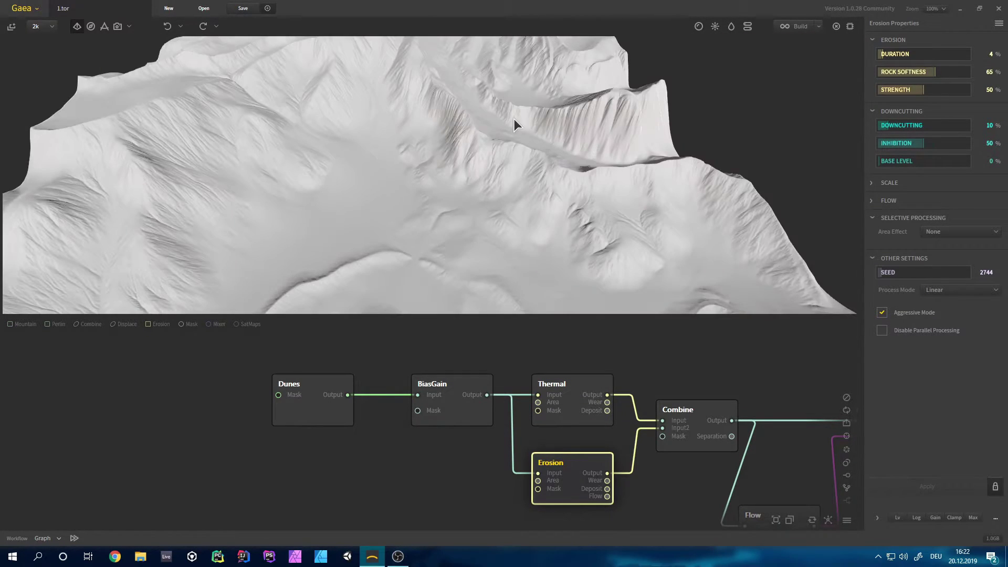
right_drag(342, 191, 340, 209)
middle_drag(643, 436, 574, 452)
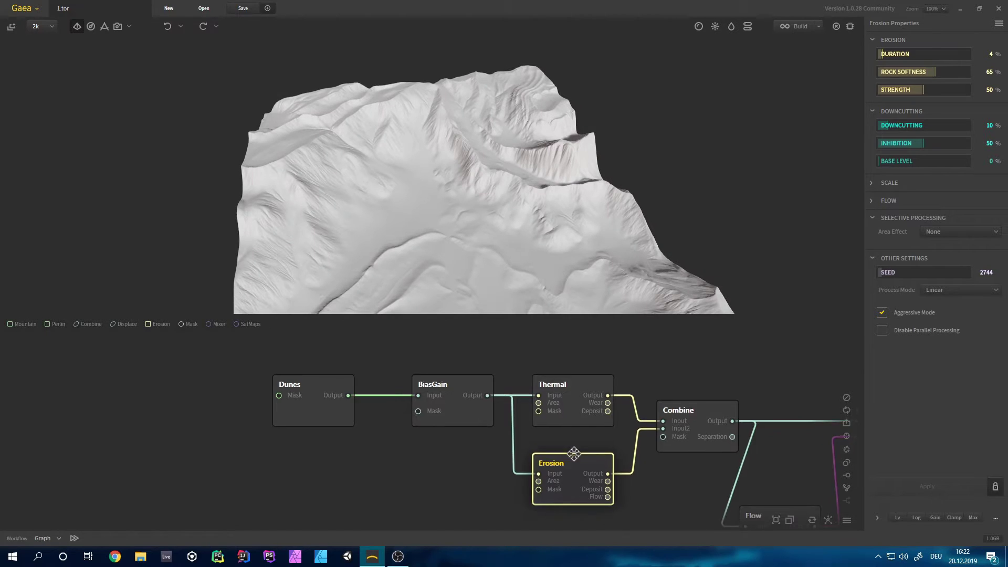
- Preview the Combine node that blends Thermal and Erosion, and examine the merged slopes up close
click(623, 446)
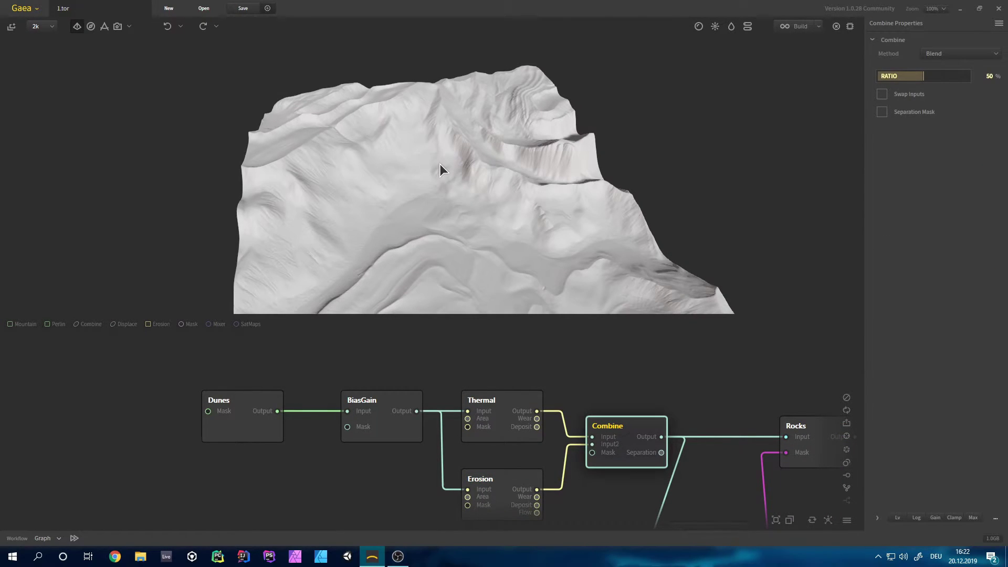
drag(396, 165, 469, 206)
scroll(468, 206, up, 3)
scroll(455, 213, up, 3)
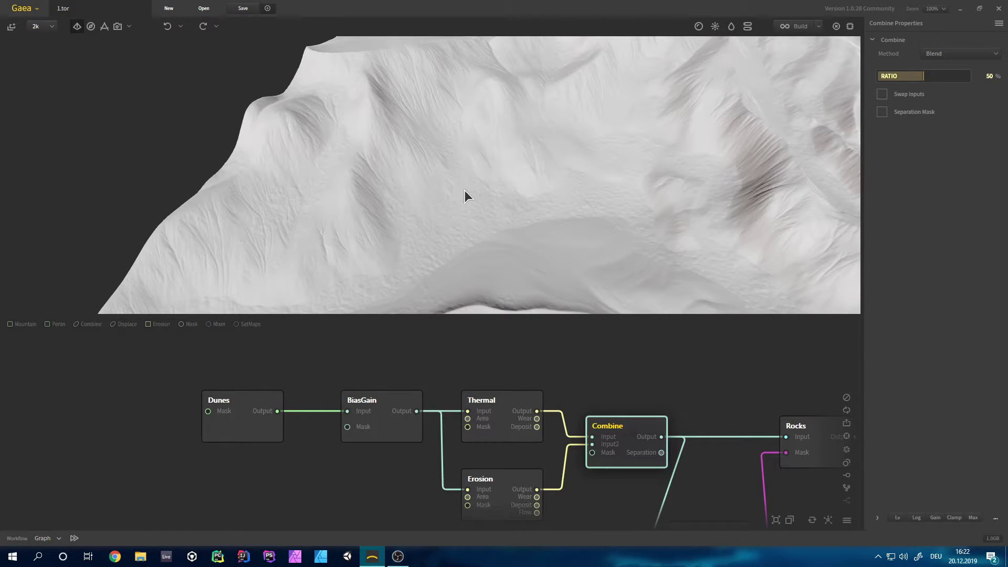
middle_drag(375, 75, 411, 96)
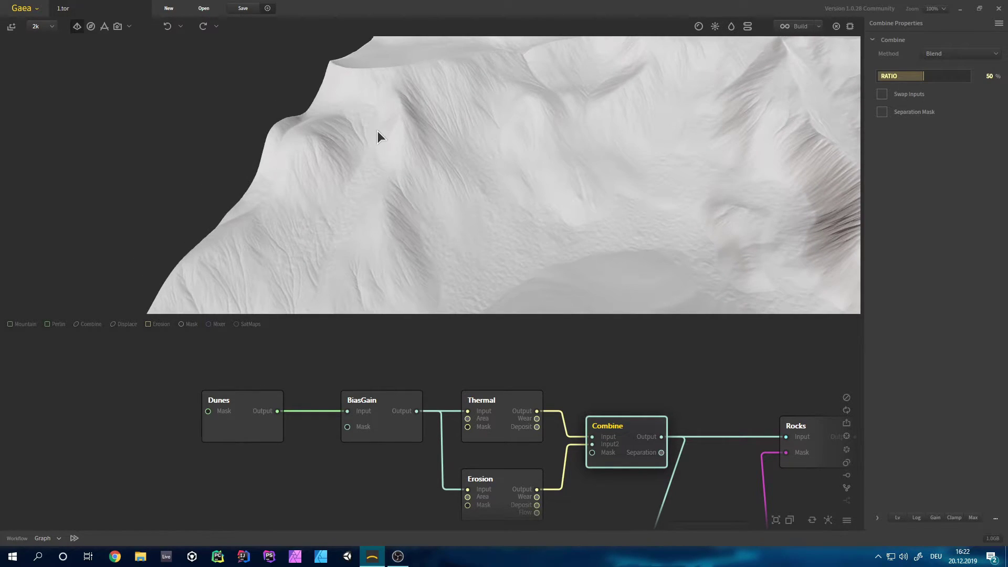
- Preview the Flow node that feeds the Rocks mask and inspect its mask across the terrain
middle_drag(835, 508, 728, 503)
scroll(728, 503, down, 2)
middle_drag(728, 504, 578, 403)
scroll(578, 426, up, 1)
click(505, 445)
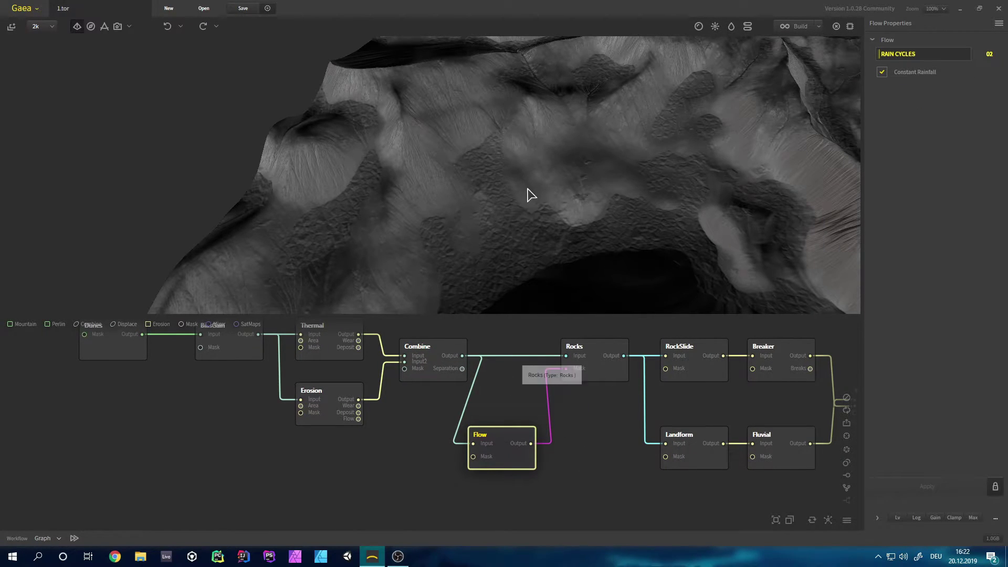
scroll(575, 228, down, 3)
- Preview the Rocks node and examine its rocky surface texture up close and across the whole terrain
click(602, 374)
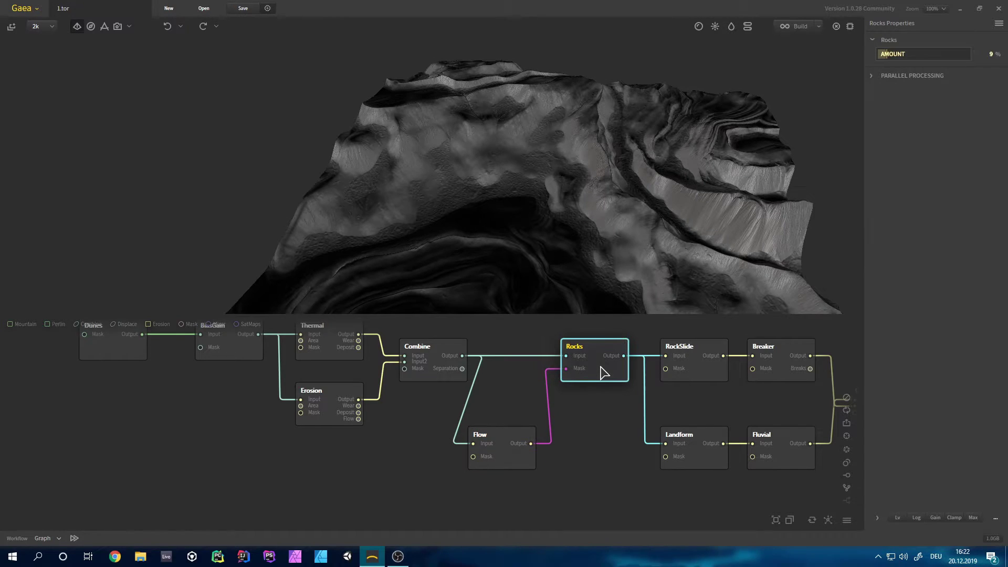
scroll(546, 202, up, 5)
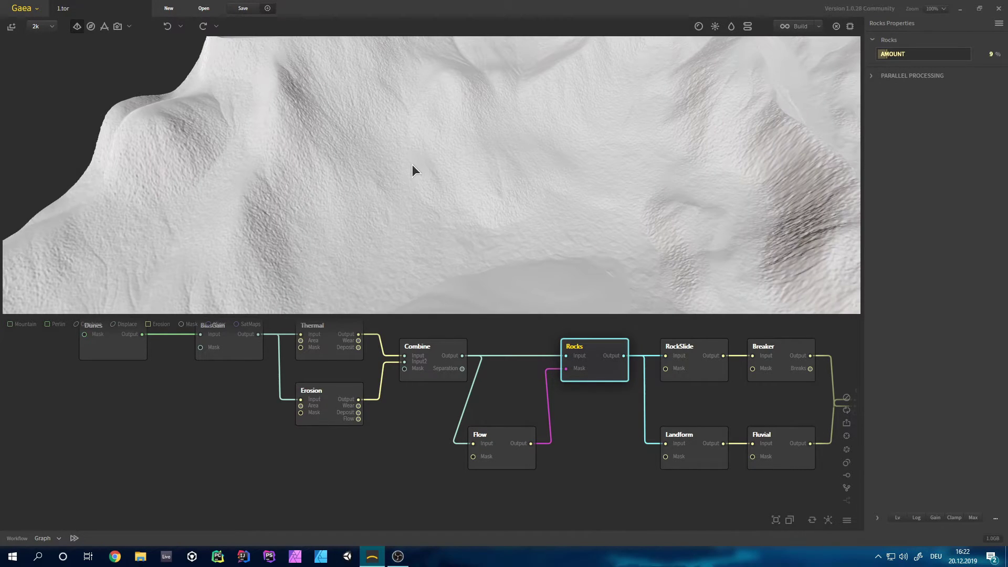
scroll(427, 210, up, 5)
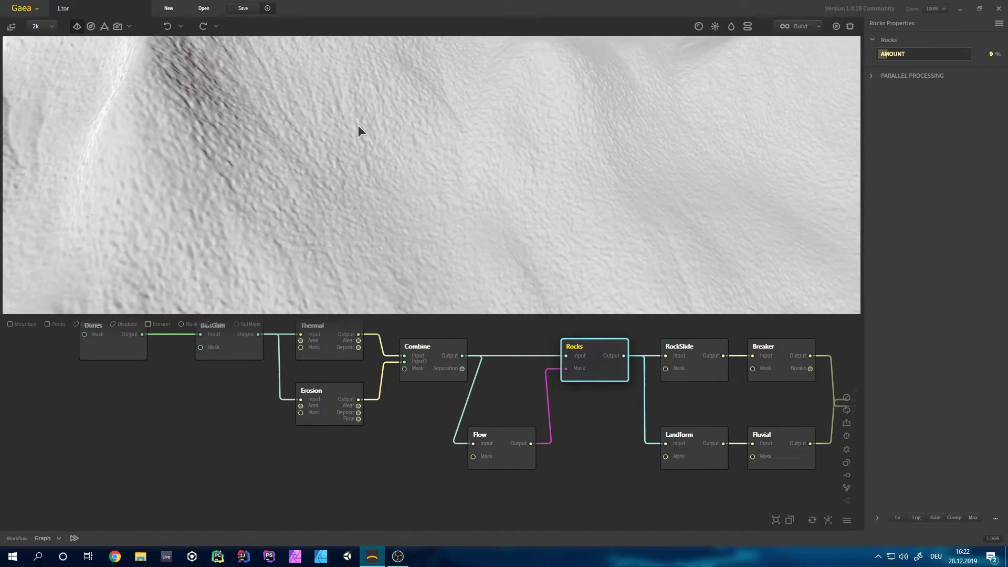
scroll(403, 159, down, 5)
scroll(389, 151, up, 5)
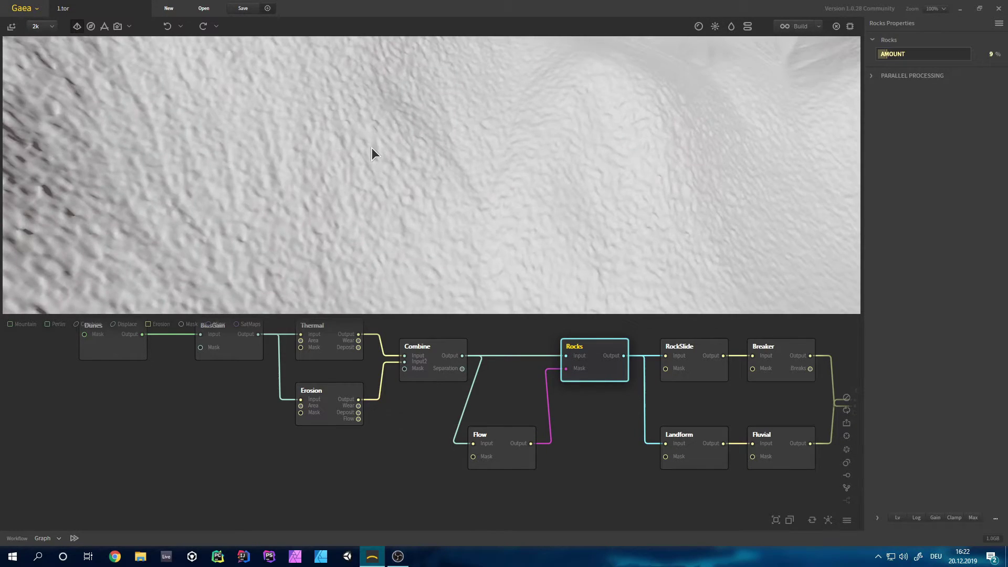
scroll(371, 147, down, 4)
middle_drag(372, 158, 362, 187)
scroll(449, 173, down, 3)
middle_drag(449, 174, 351, 262)
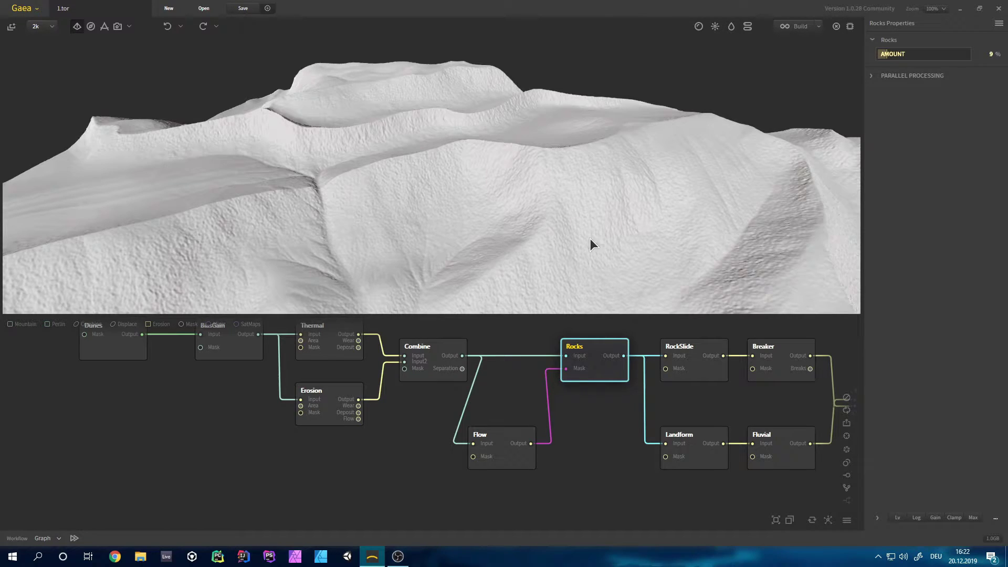
middle_drag(590, 238, 419, 158)
scroll(521, 231, down, 2)
scroll(420, 158, down, 3)
- Preview the RockSlide and Breaker nodes in turn and examine the channels Breaker cuts into the slopes
middle_drag(701, 423, 520, 427)
scroll(519, 427, up, 2)
middle_drag(456, 208, 465, 217)
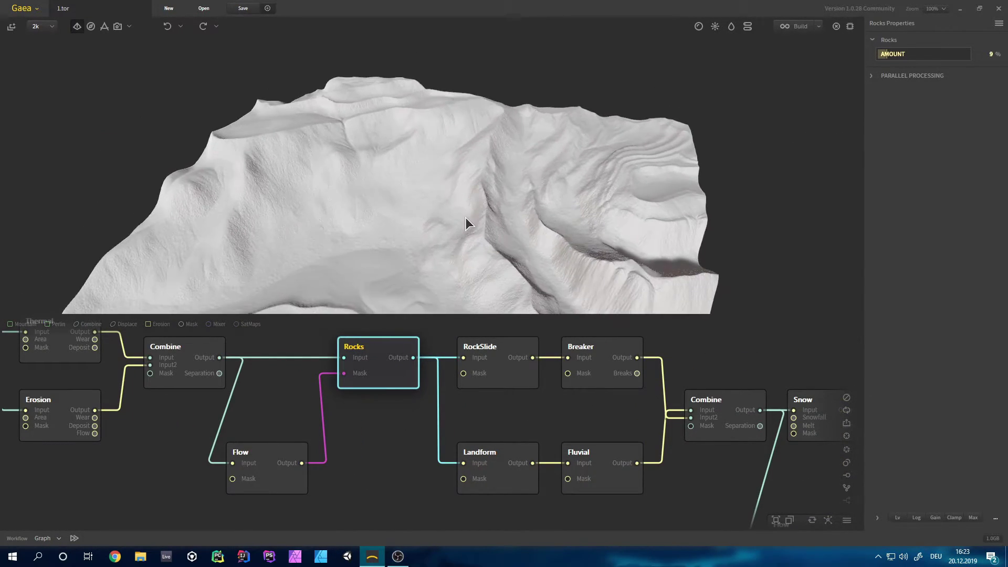
scroll(465, 217, down, 3)
click(479, 373)
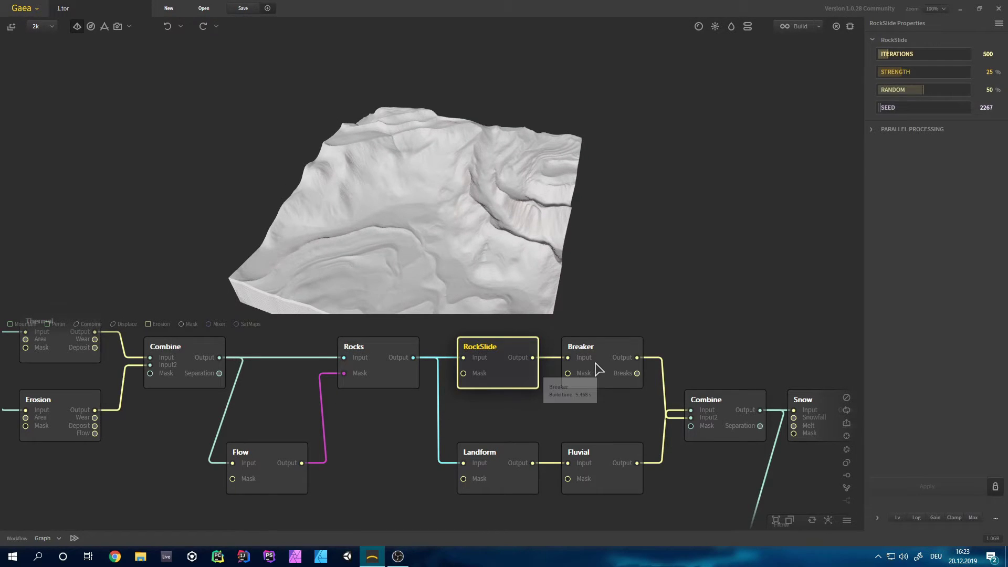
click(598, 386)
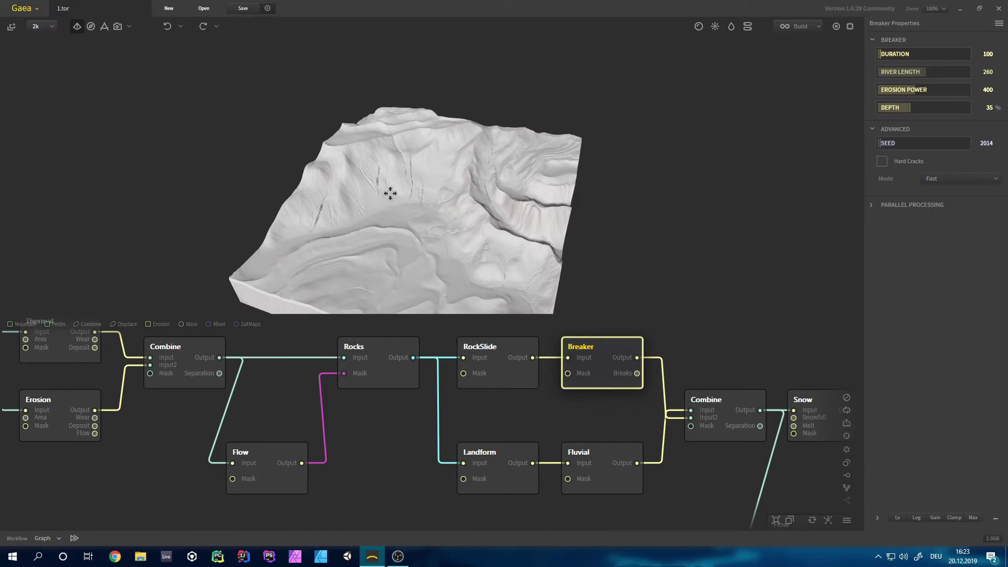
scroll(415, 218, up, 5)
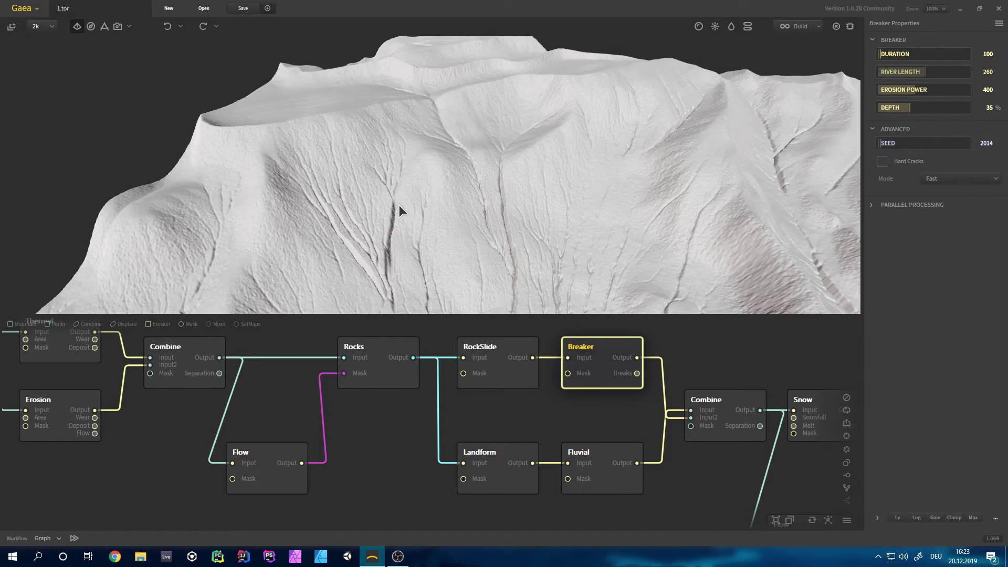
scroll(399, 205, up, 3)
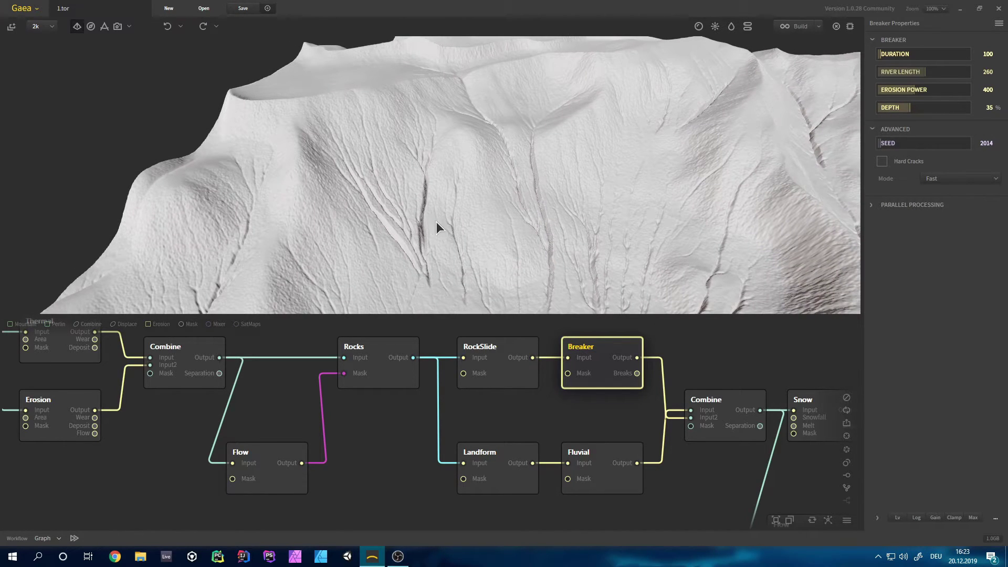
scroll(534, 213, down, 6)
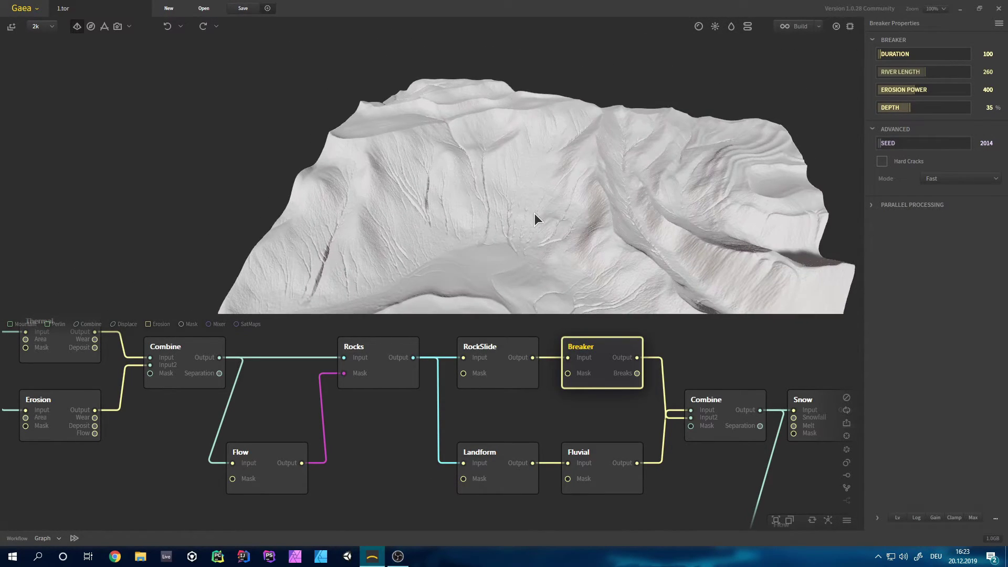
scroll(542, 215, down, 4)
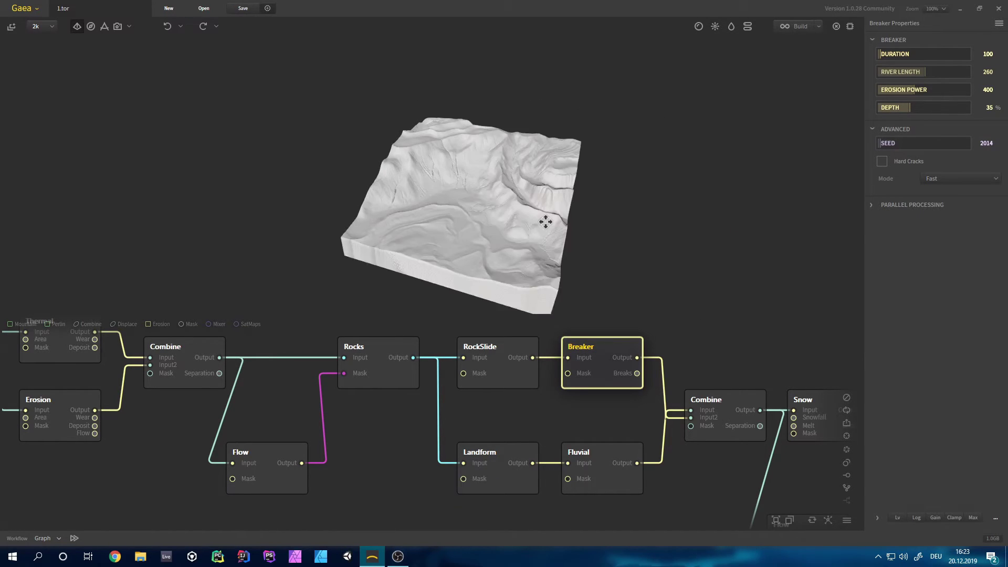
- Preview the Landform node in the lower branch and inspect its eroded slopes up close
drag(484, 221, 528, 287)
click(490, 452)
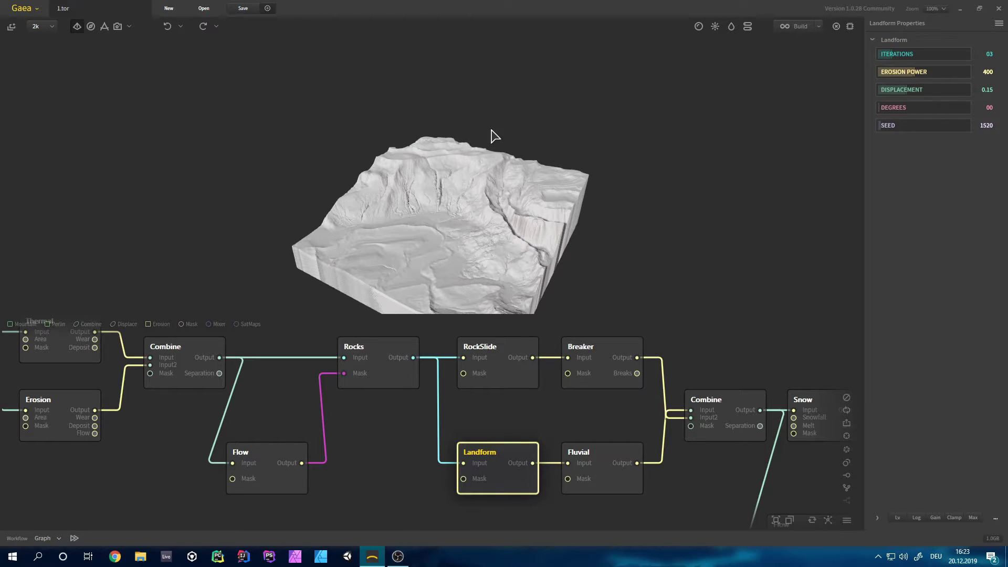
drag(468, 147, 475, 167)
scroll(457, 219, up, 5)
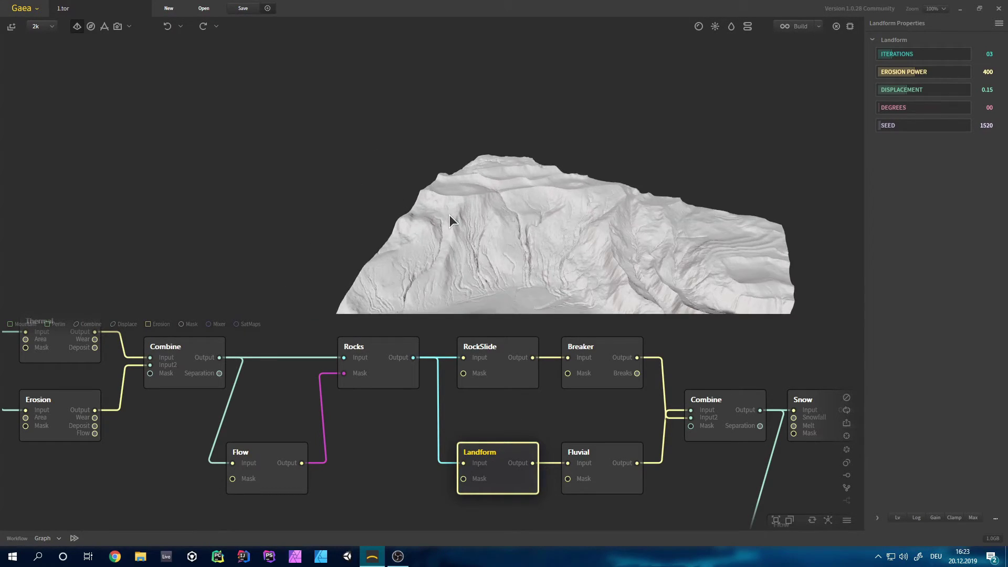
drag(509, 245, 493, 222)
middle_drag(496, 227, 549, 251)
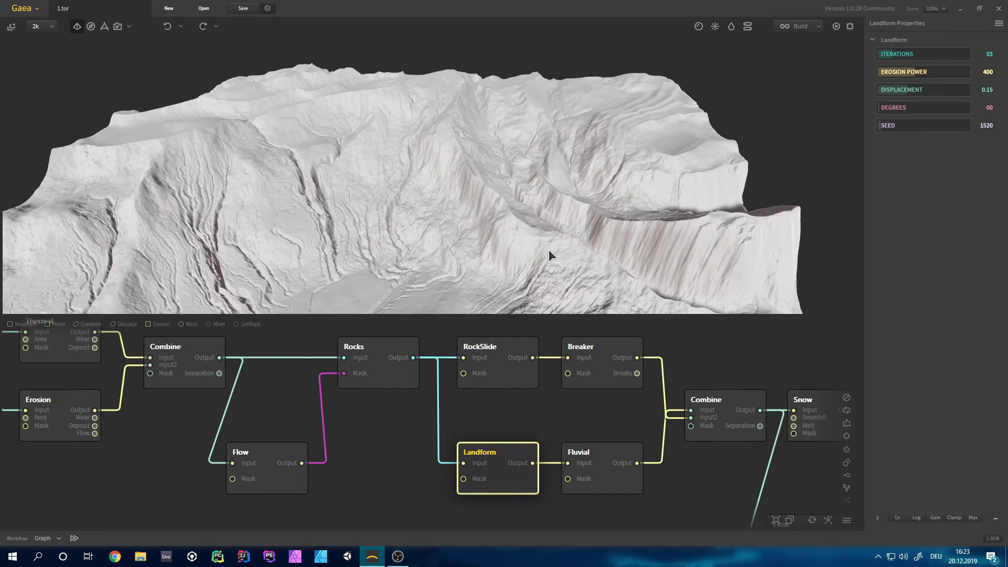
- Preview the Fluvial node and the Combine node that merges it with Breaker, inspecting the blended terrain
click(593, 460)
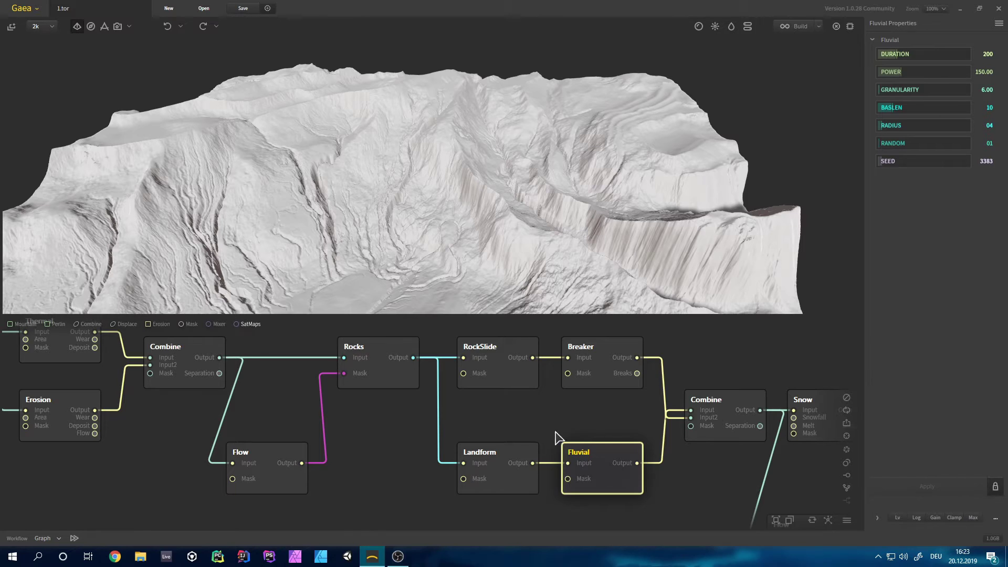
middle_drag(625, 427, 513, 419)
click(615, 422)
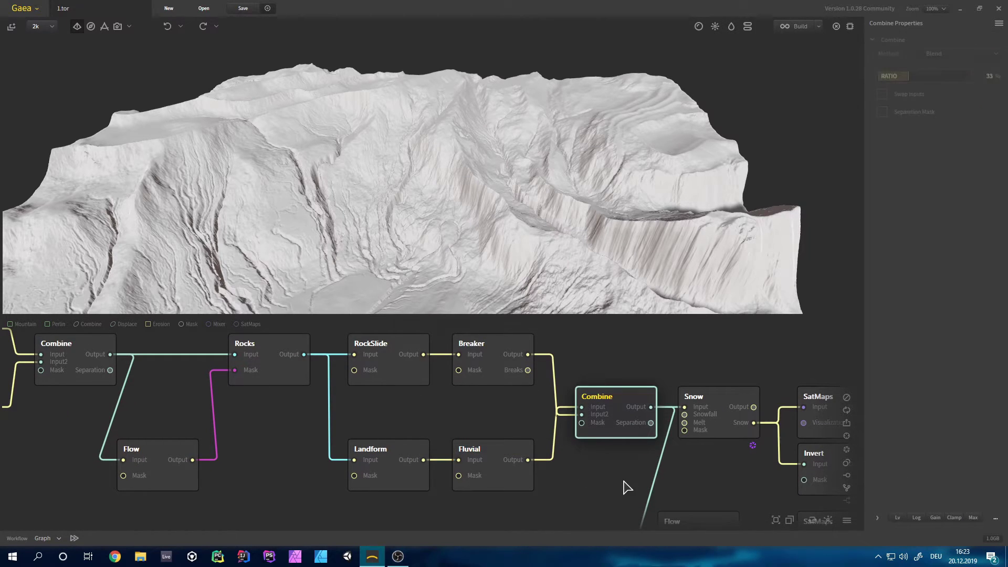
scroll(422, 207, down, 3)
mouse_move(422, 206)
mouse_down()
mouse_move(427, 187)
mouse_move(413, 193)
mouse_move(430, 194)
mouse_up()
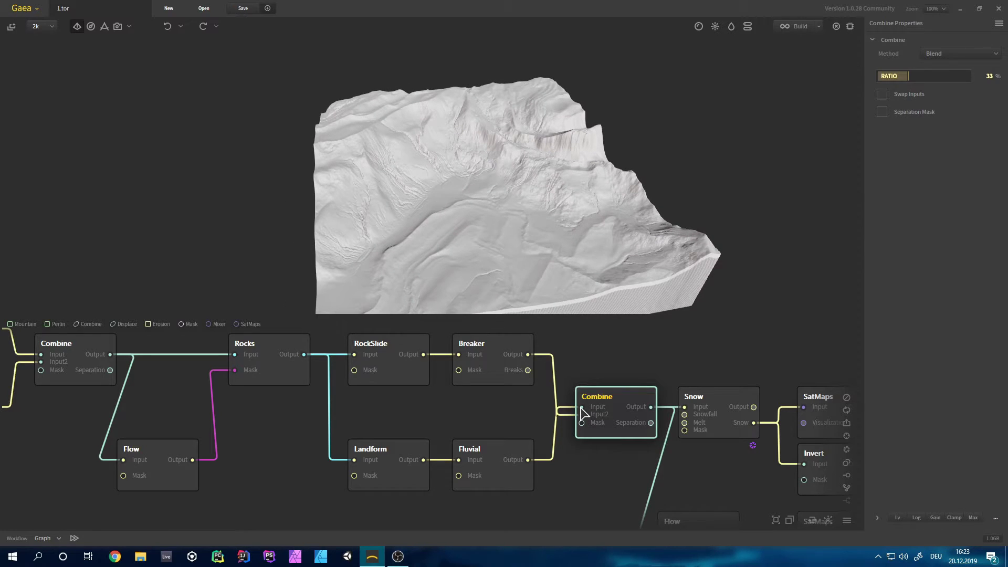
middle_drag(583, 413, 491, 424)
drag(566, 222, 514, 231)
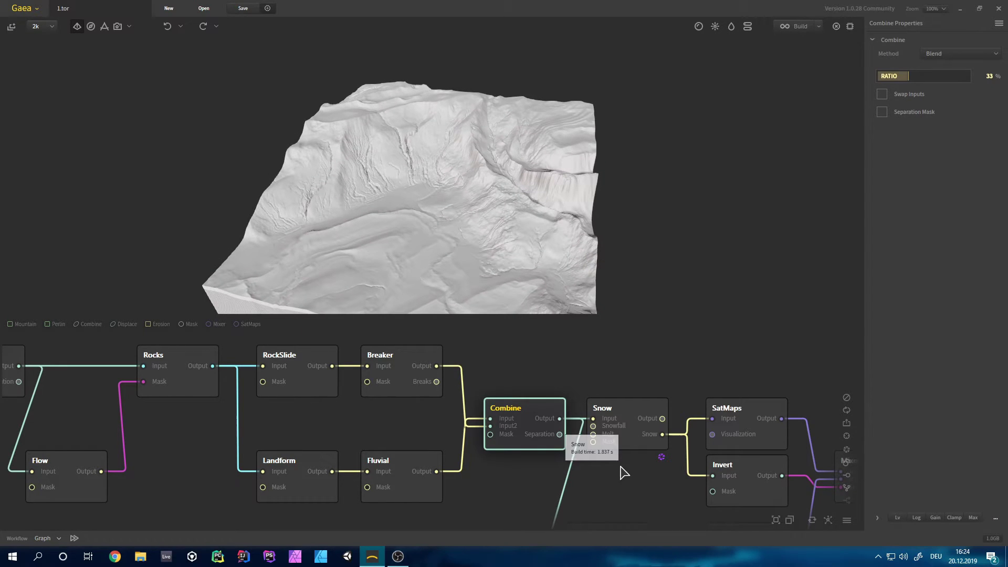
- Preview the Snow node and examine how snow settles on the slopes and channels, up close and across the whole terrain
click(621, 445)
middle_drag(609, 472, 523, 473)
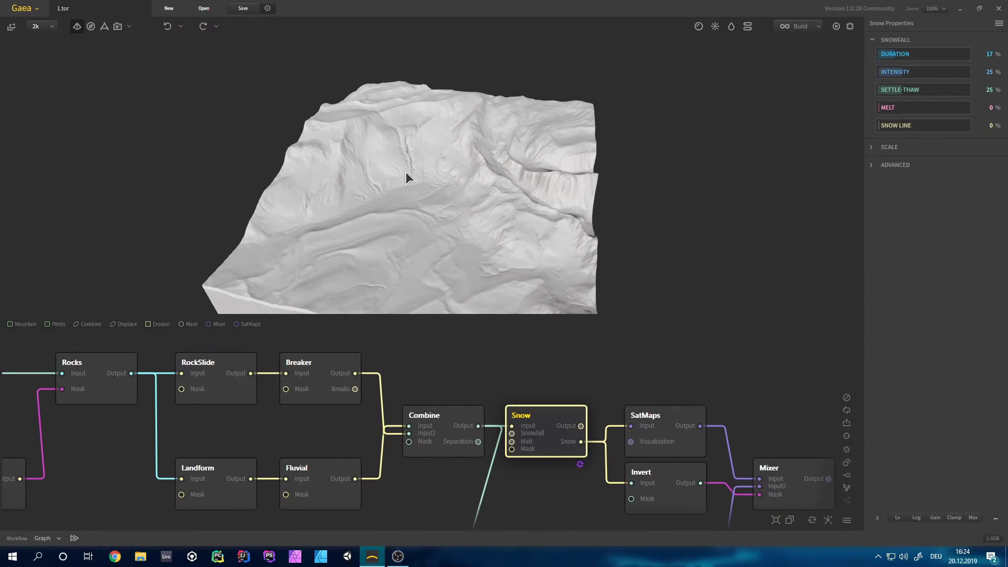
scroll(405, 171, up, 6)
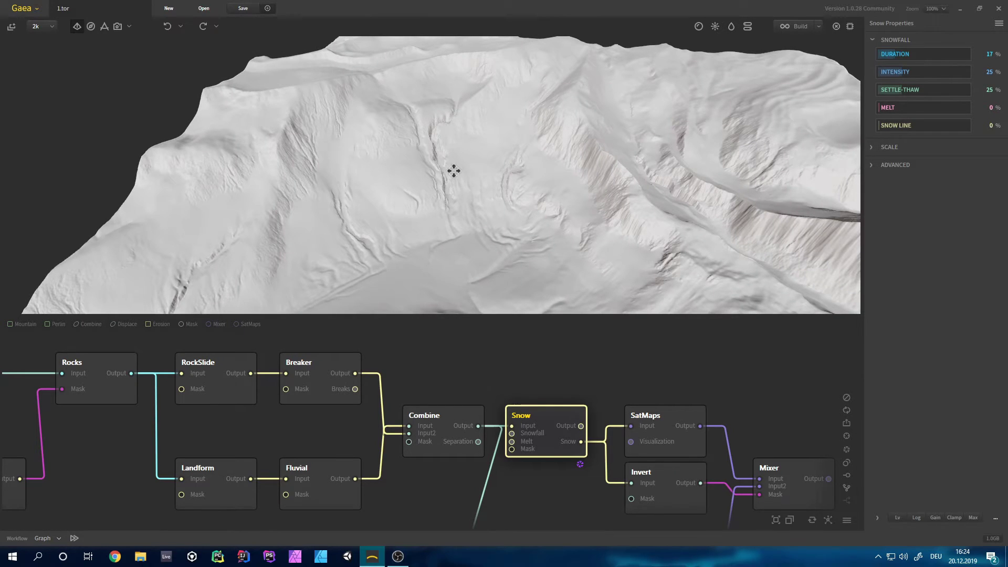
middle_drag(454, 170, 503, 200)
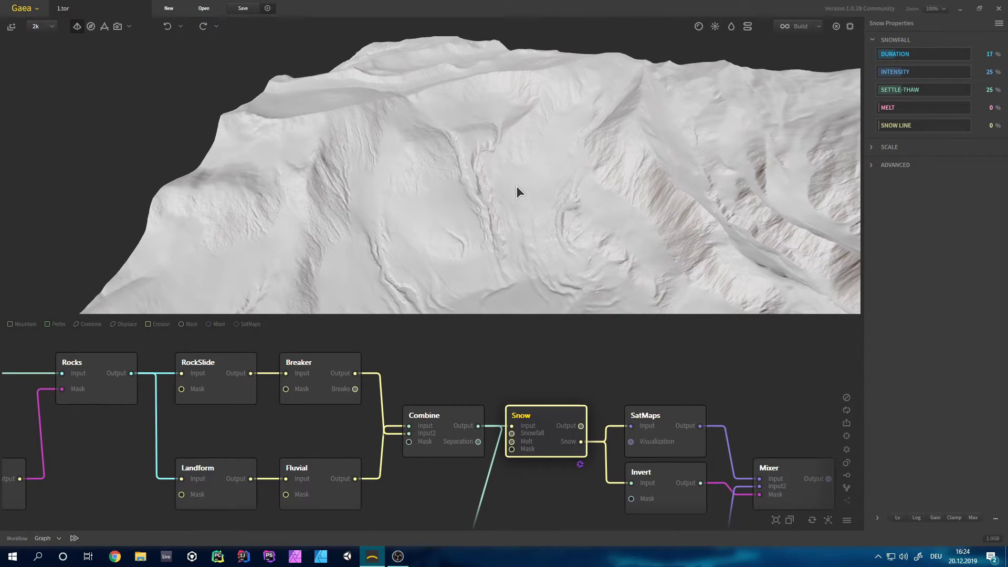
scroll(516, 186, up, 8)
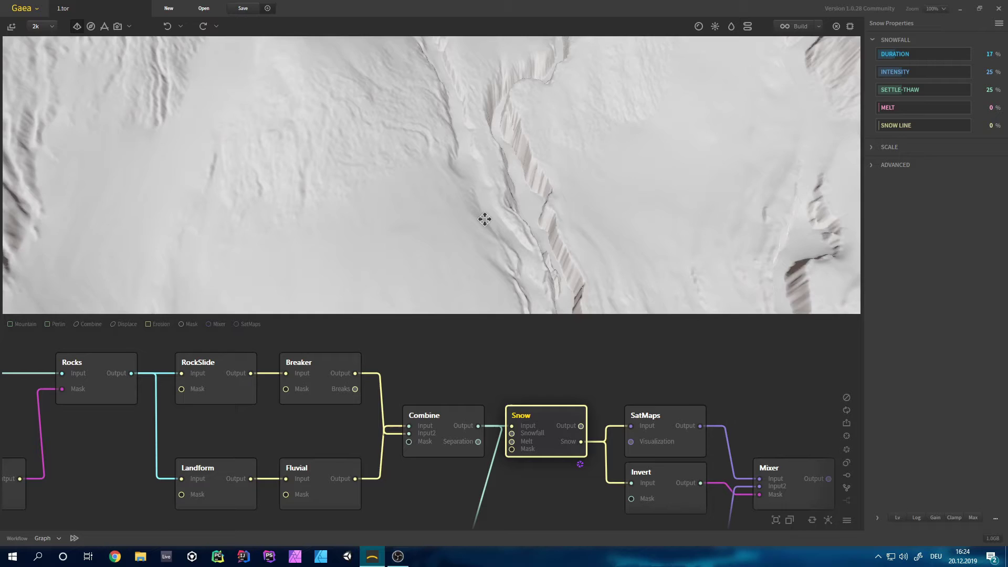
middle_drag(485, 219, 475, 179)
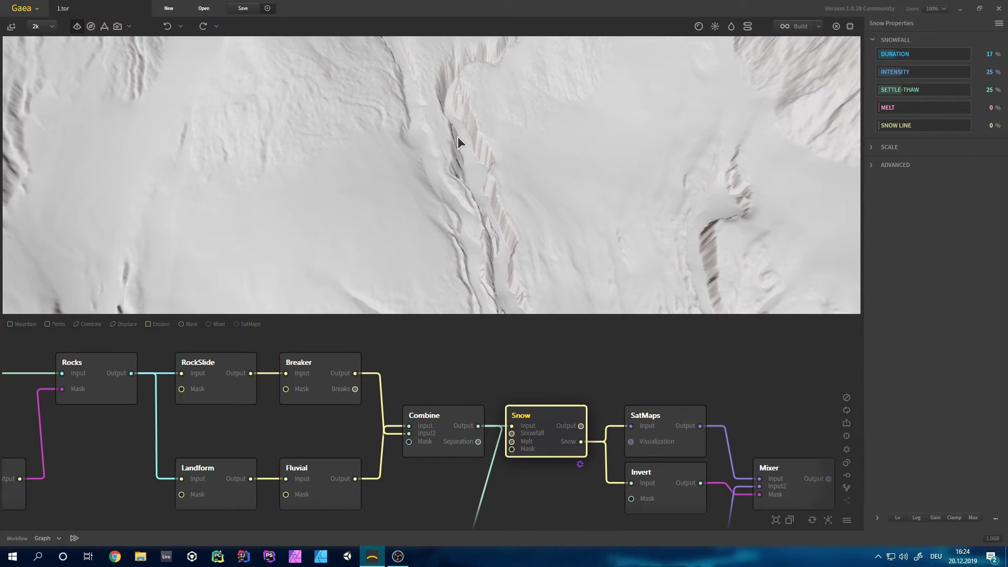
scroll(504, 231, down, 8)
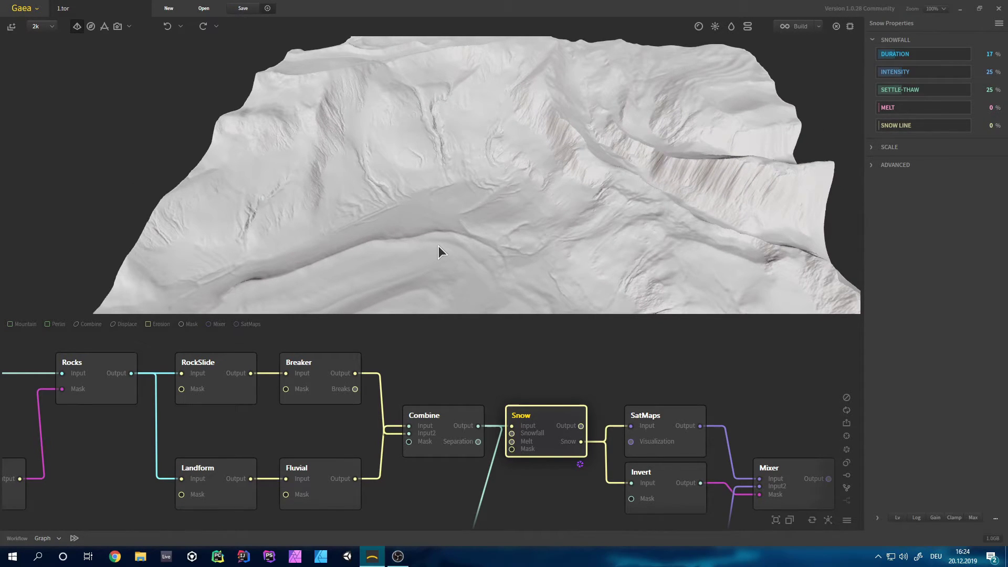
scroll(526, 222, down, 5)
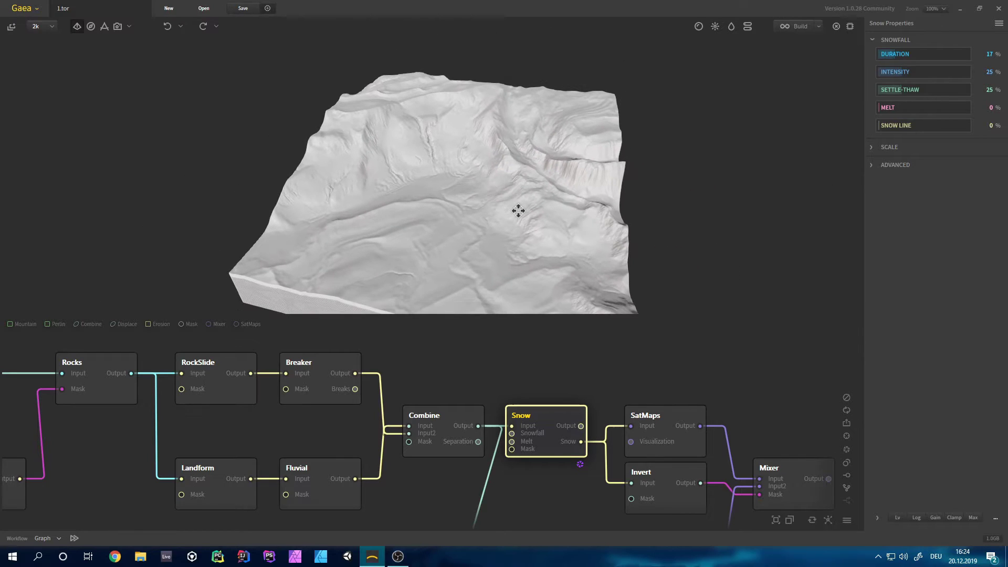
- Preview the SatMaps node fed by the Snow mask and inspect its rock and snow colouring up close
middle_drag(574, 450, 490, 439)
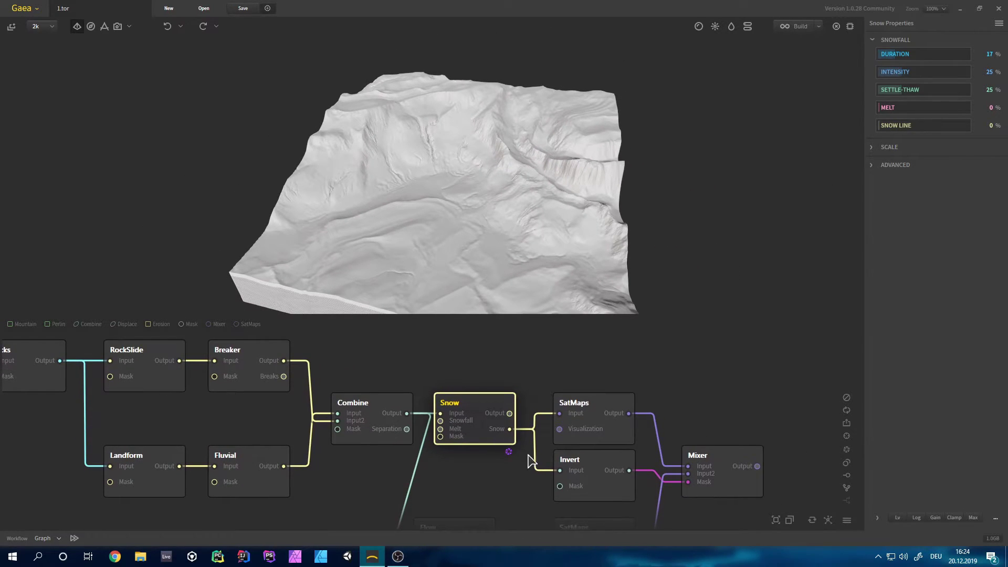
scroll(572, 456, down, 3)
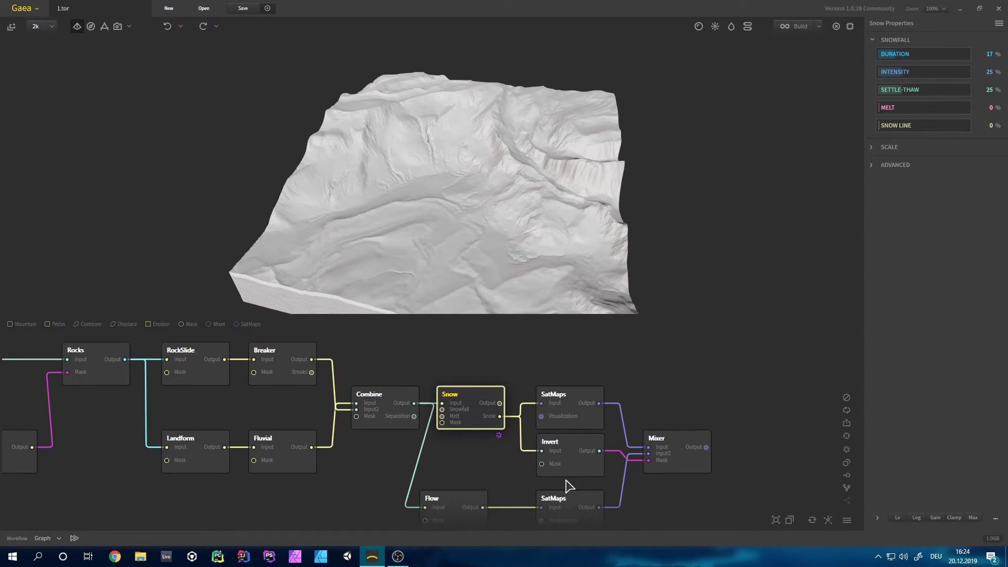
scroll(561, 452, up, 3)
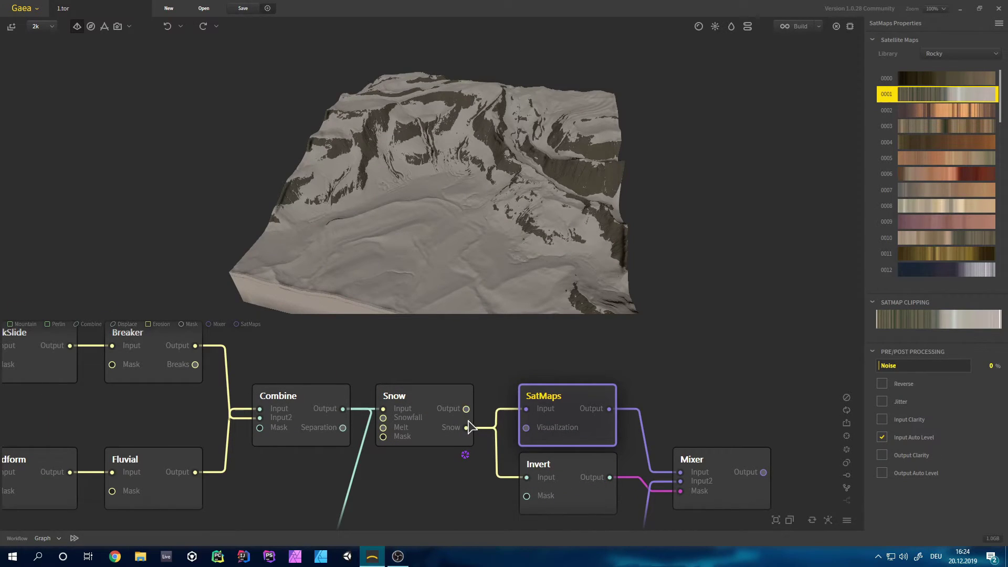
scroll(426, 189, up, 5)
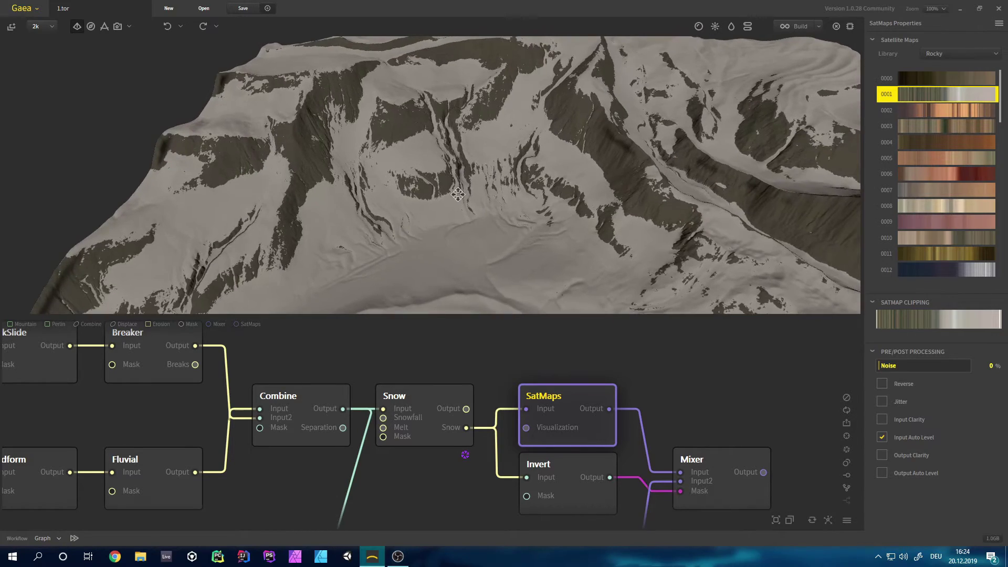
scroll(562, 232, down, 5)
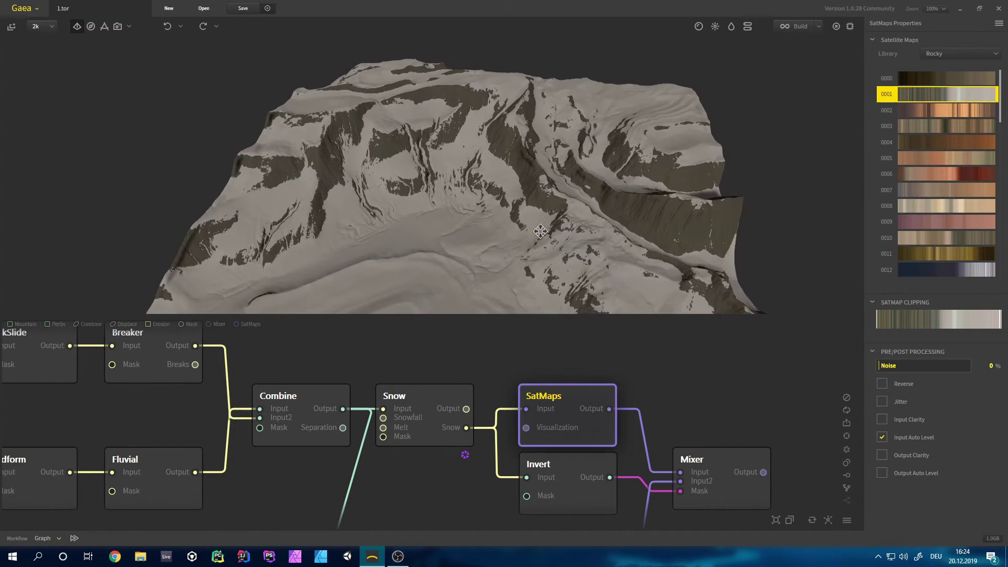
scroll(540, 231, up, 2)
scroll(407, 166, up, 3)
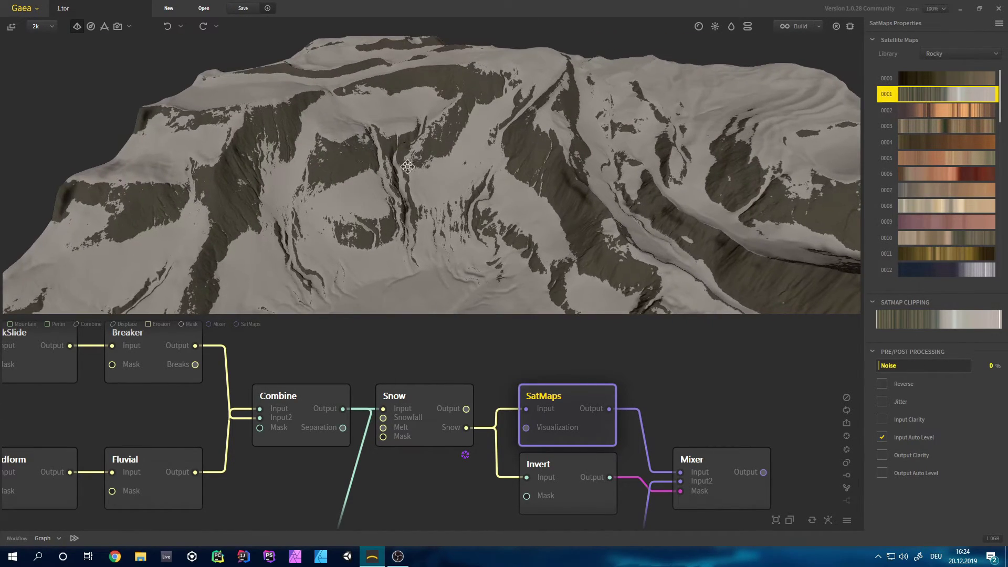
scroll(408, 167, up, 3)
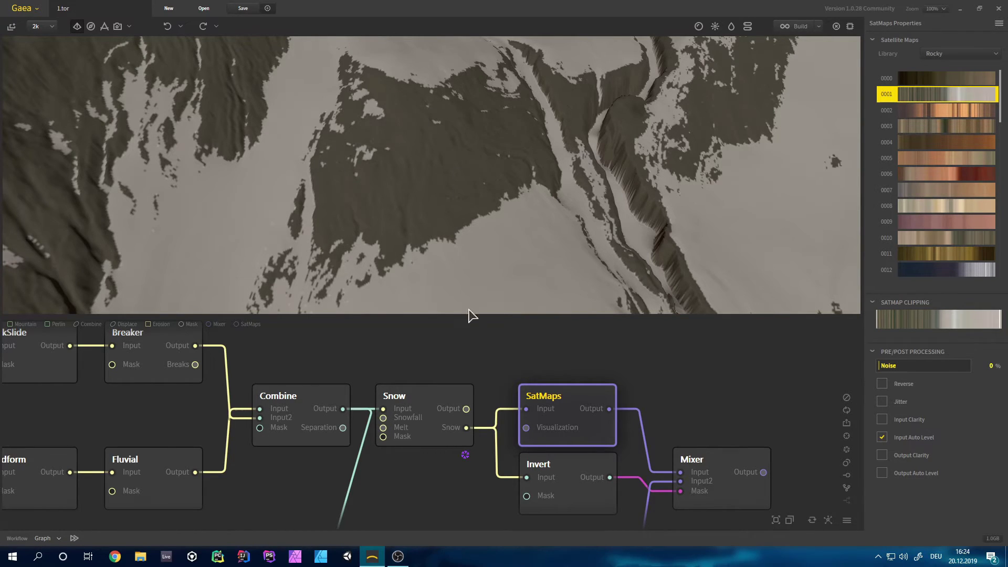
- Preview the Flow node in the lower colour branch and inspect its flow lines across the terrain
scroll(540, 490, down, 4)
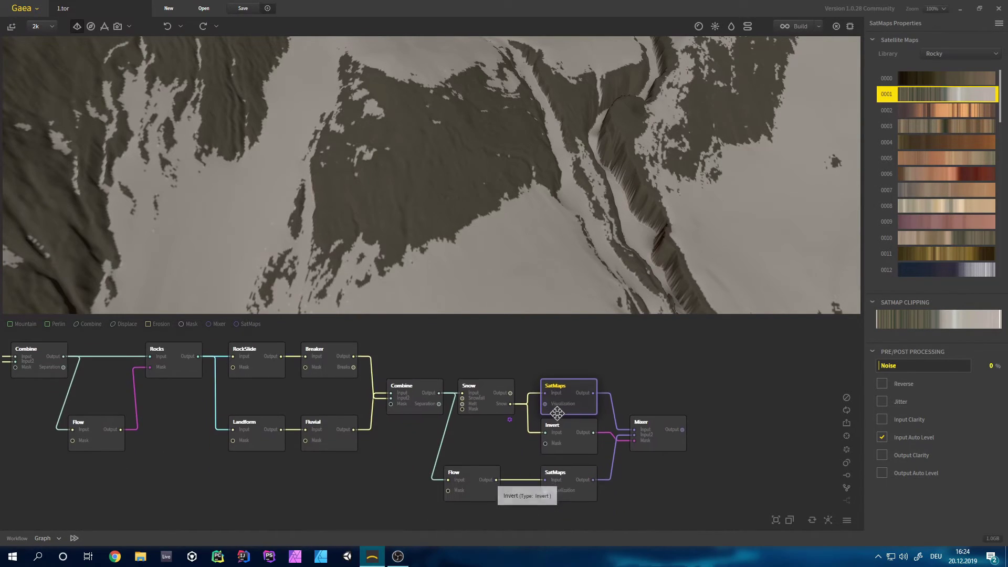
click(466, 478)
scroll(527, 197, down, 3)
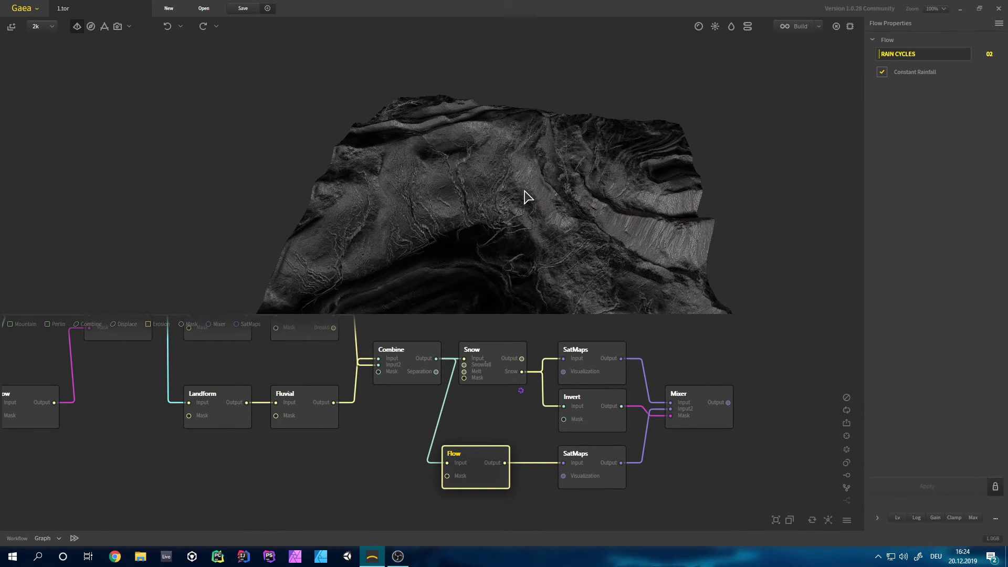
drag(527, 197, 388, 168)
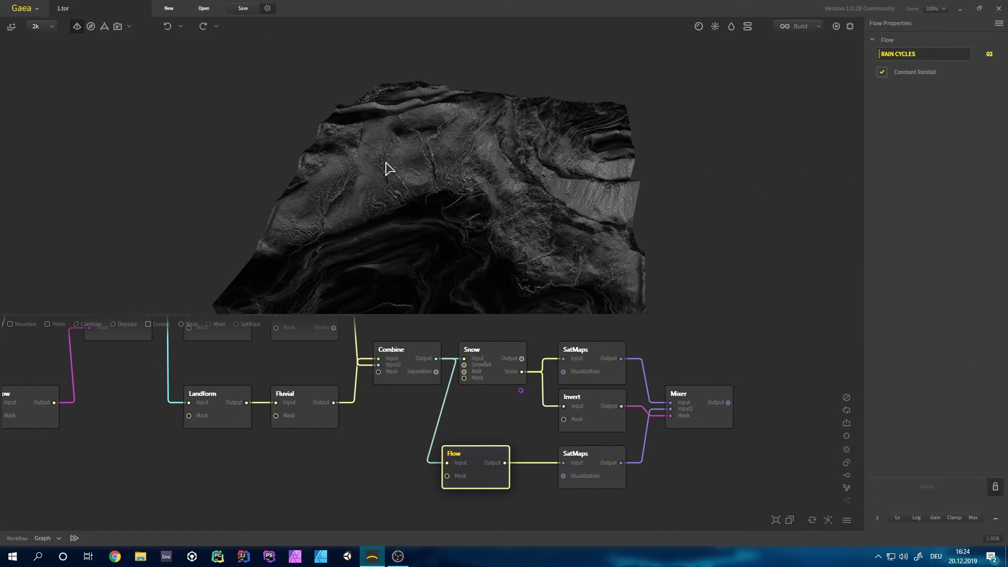
- Preview the SatMaps node fed by Flow and inspect its rocky colour texture up close
click(591, 478)
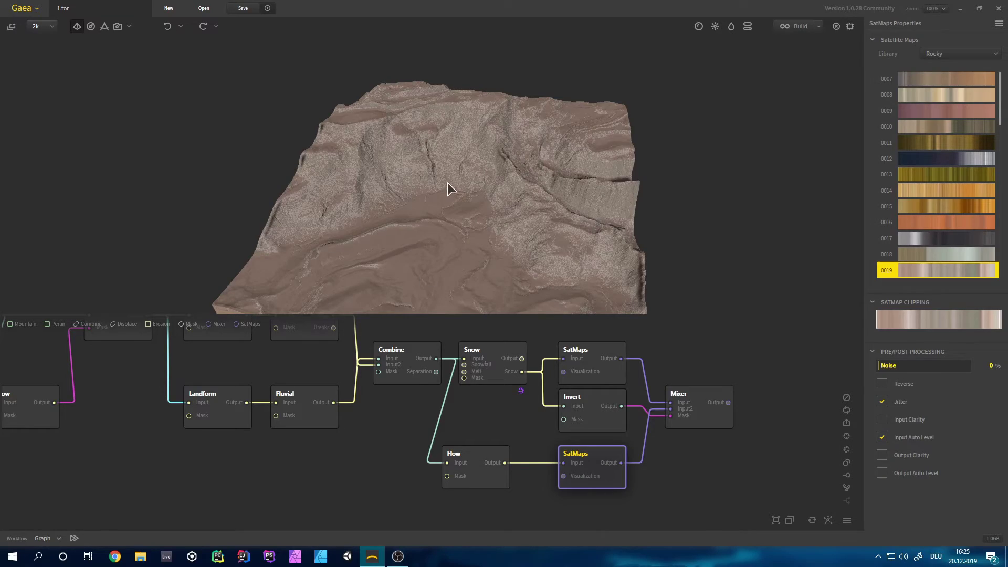
scroll(465, 232, up, 5)
drag(443, 148, 270, 154)
scroll(270, 154, down, 3)
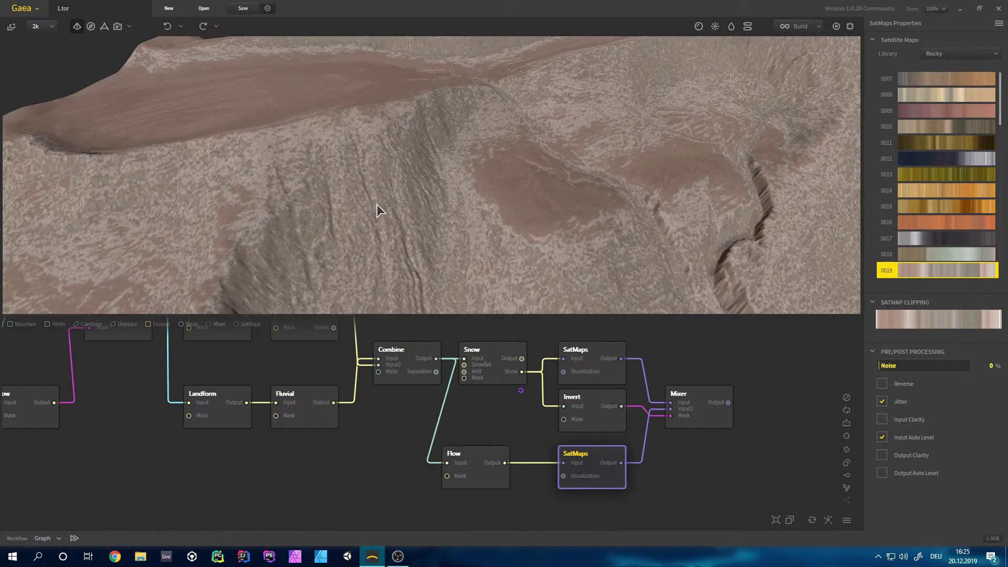
- Preview the Mixer node that blends both SatMaps through the inverted snow mask, and examine the mixed colours up close
middle_drag(685, 418, 675, 429)
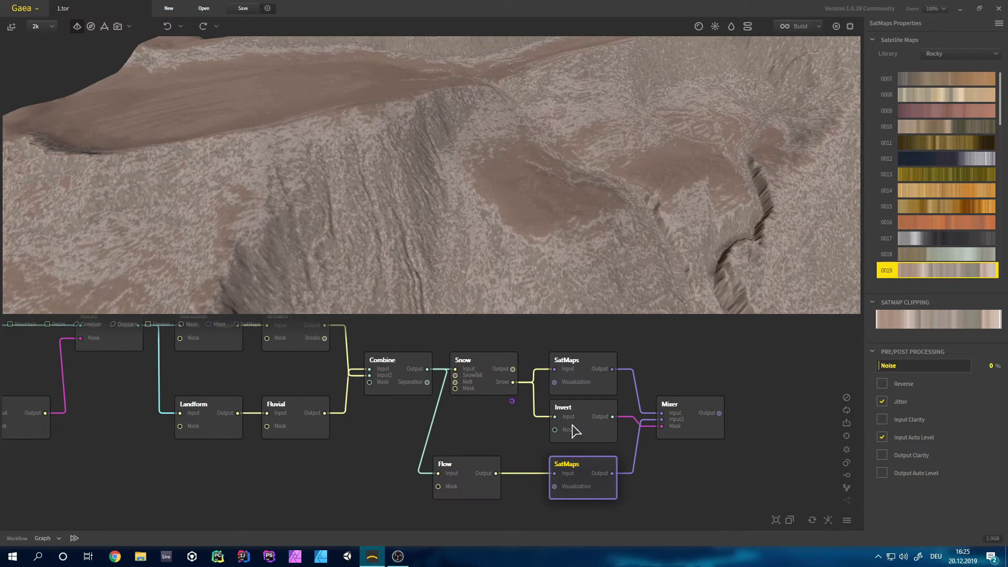
click(682, 420)
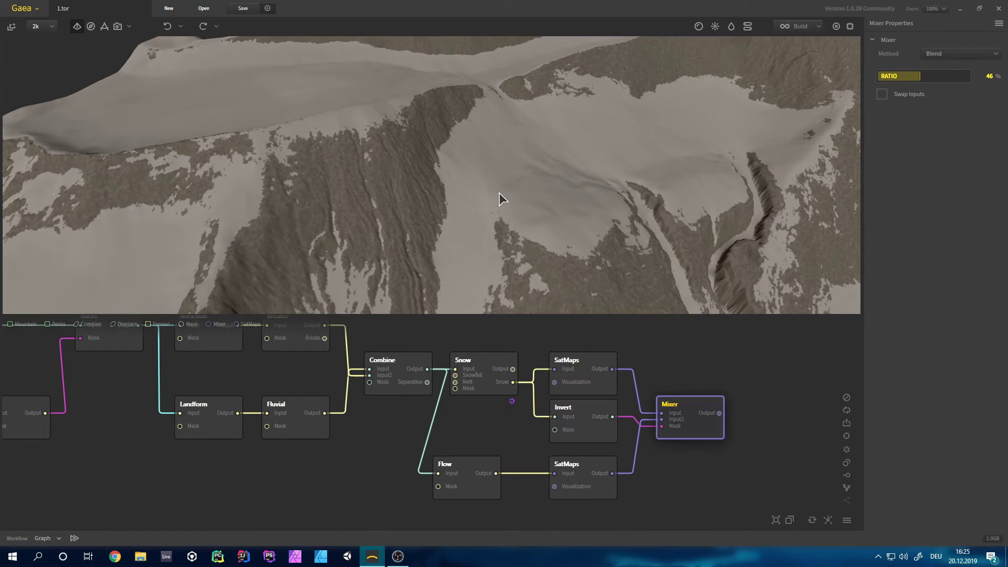
scroll(500, 193, down, 5)
middle_drag(575, 194, 492, 152)
scroll(457, 199, up, 5)
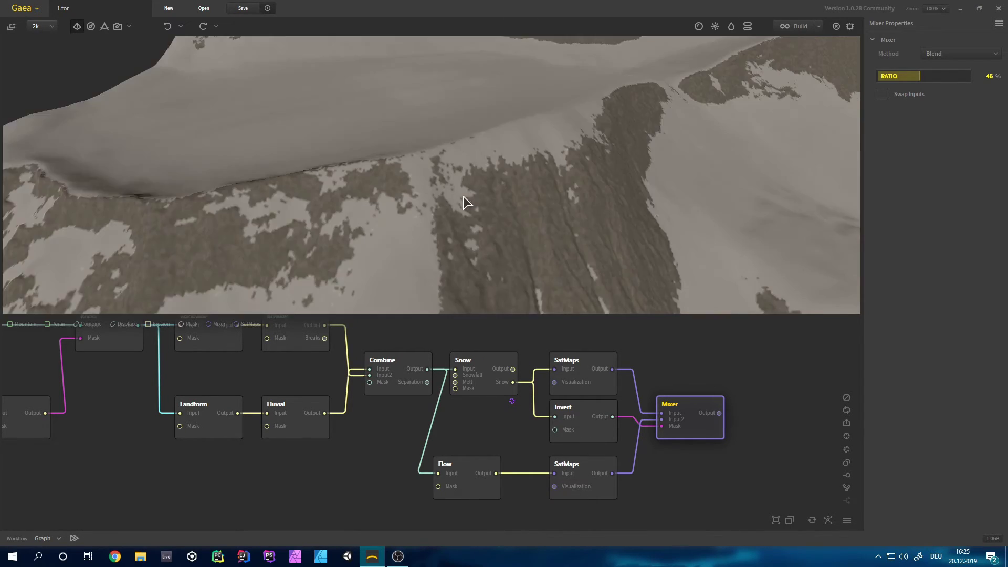
middle_drag(542, 234, 519, 212)
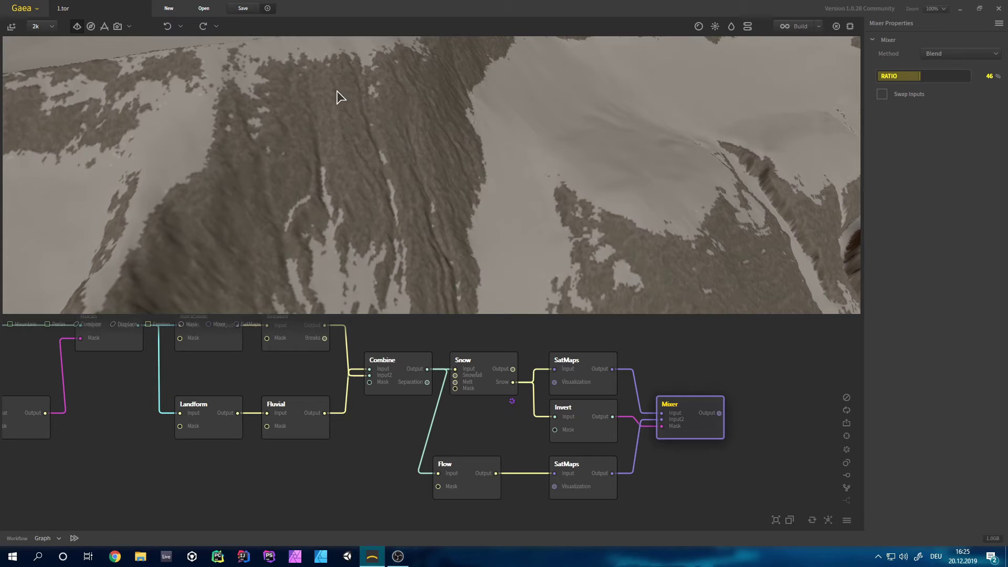
scroll(532, 230, down, 5)
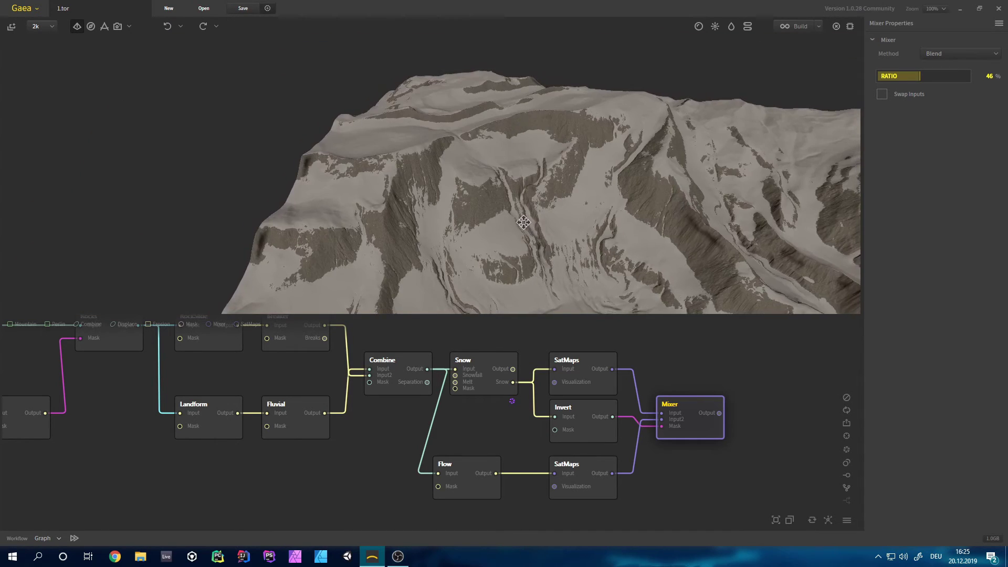
- Examine the Mixer's final coloured terrain as a whole from several angles
scroll(517, 214, down, 3)
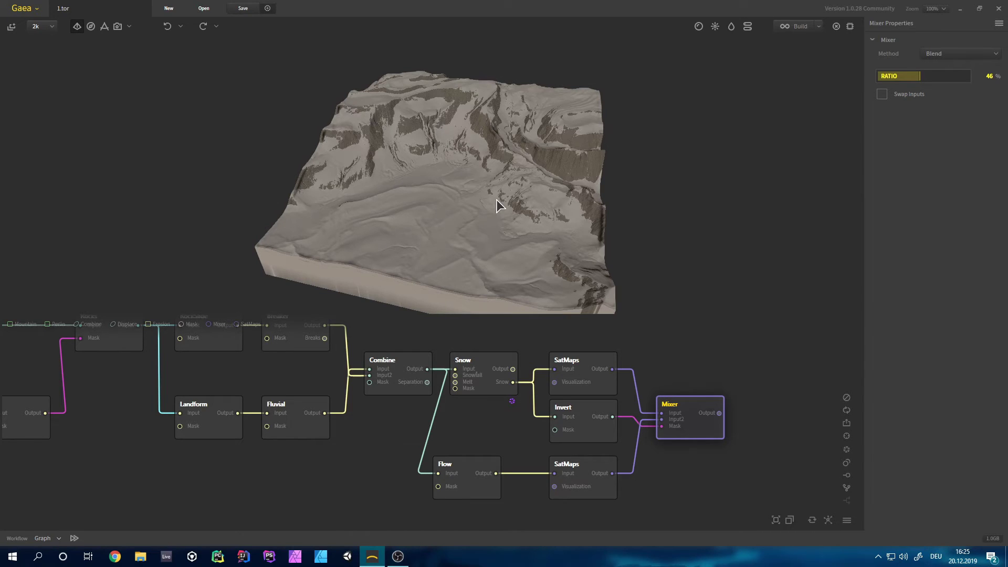
scroll(498, 171, down, 3)
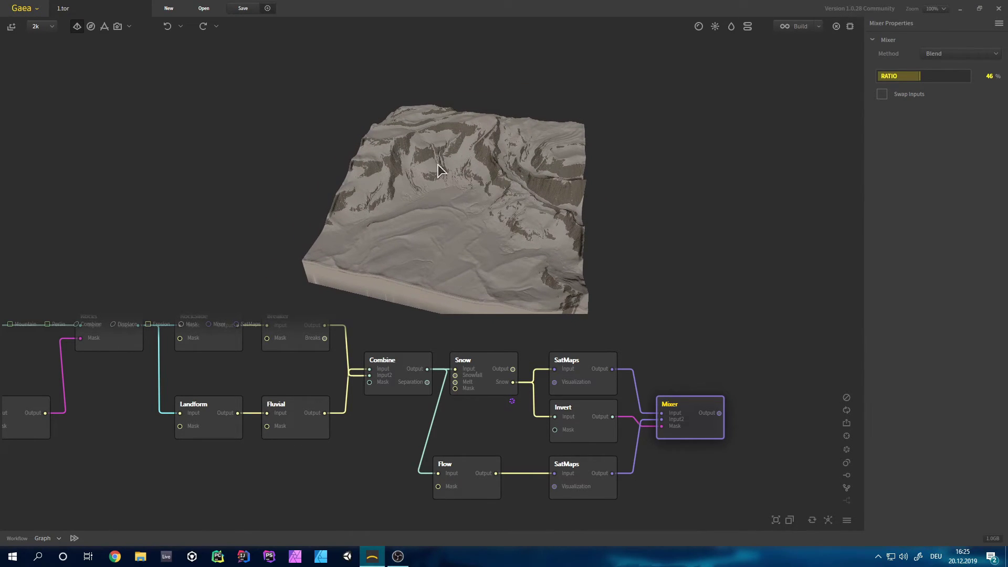
drag(438, 164, 396, 140)
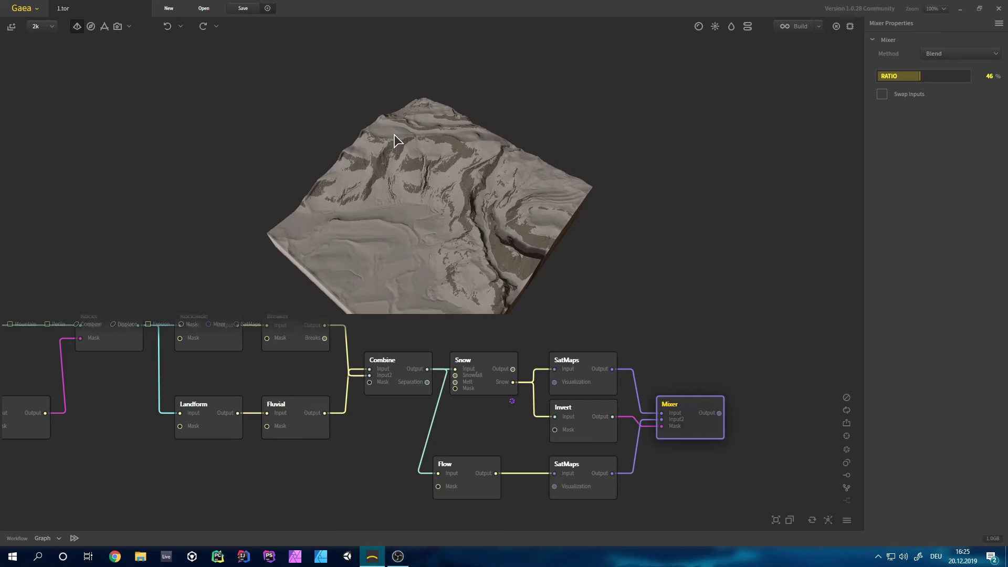
scroll(398, 168, up, 5)
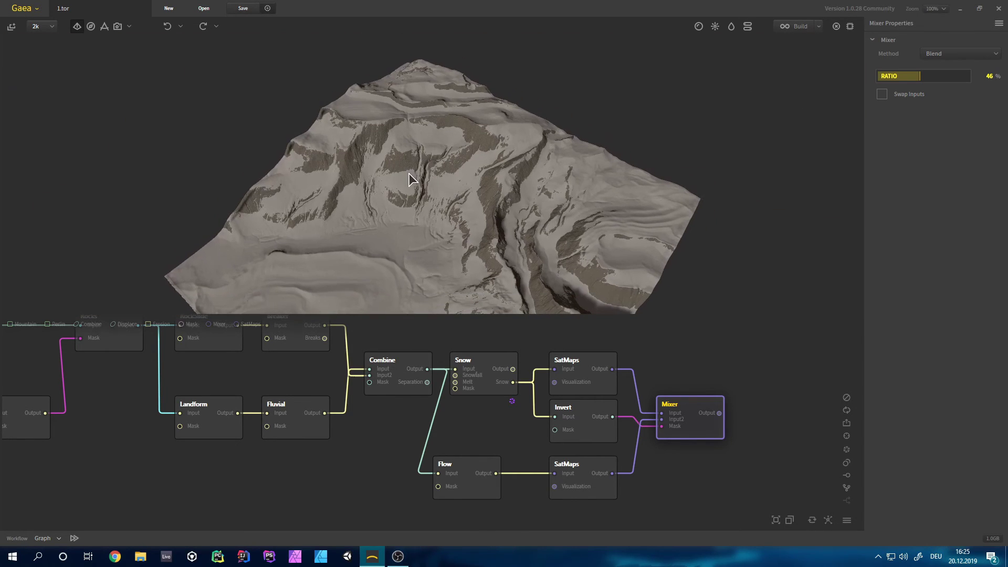
drag(399, 195, 471, 224)
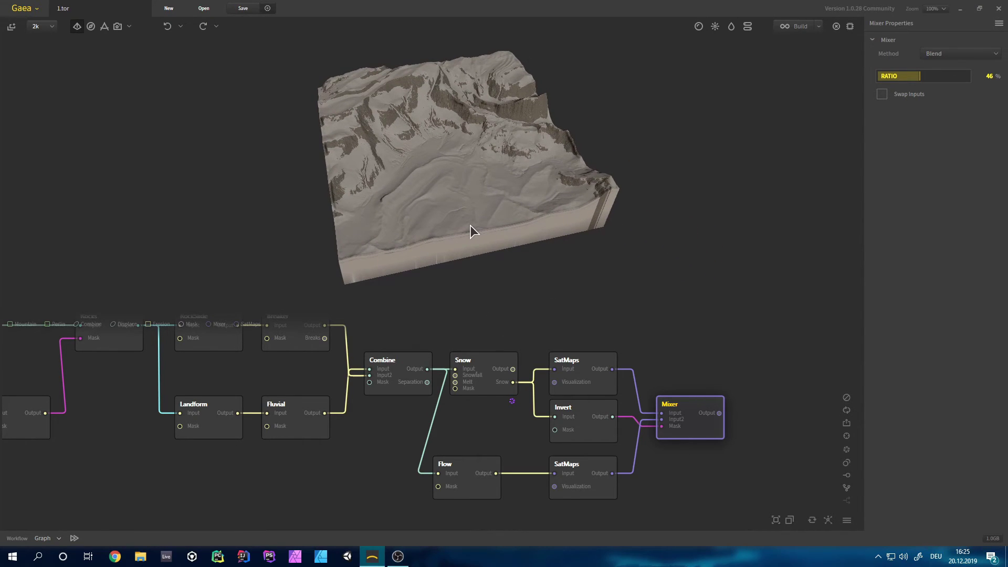